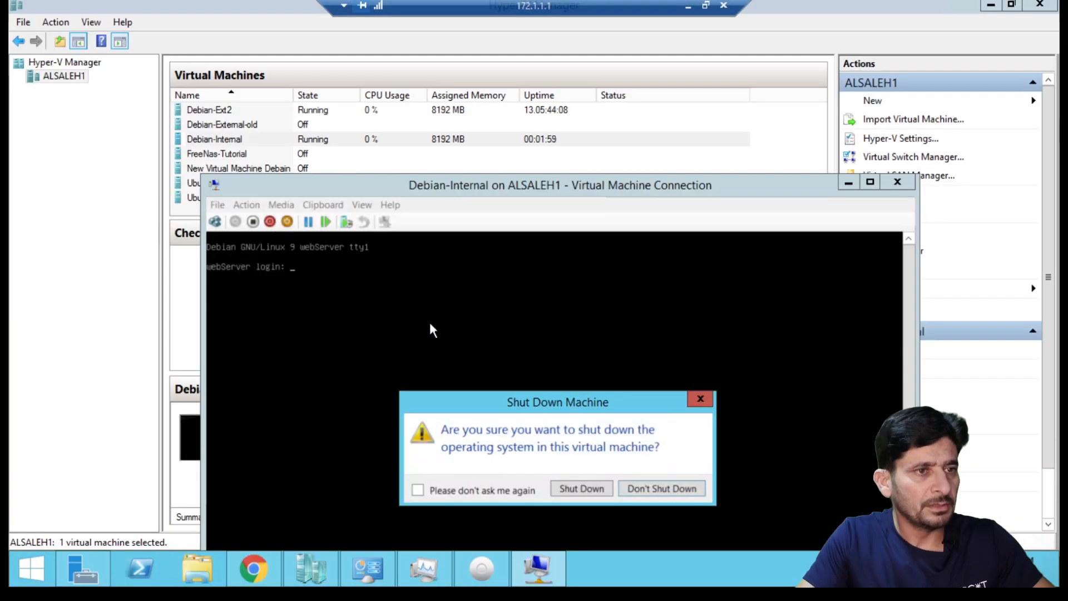
Confirm shutting down the Debian-Internal VM.
{"action": "left_click", "coordinate": [580, 487]}
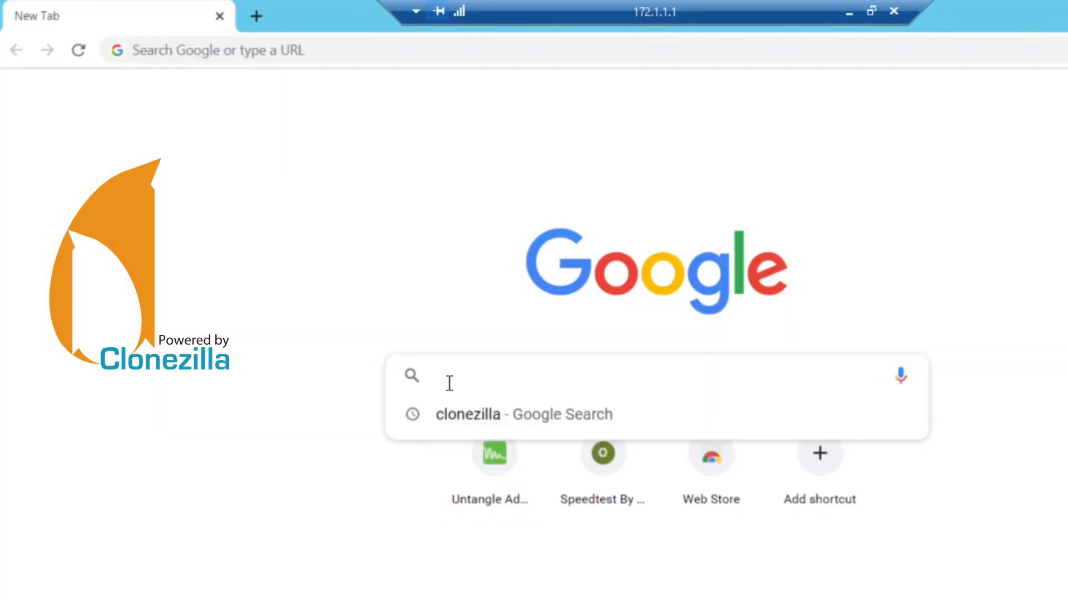
Search Google for clonezilla and download the alternative-branch Clonezilla live ISO.
{"action": "type", "text": "do"}
{"action": "key", "text": "BackSpace"}
{"action": "key", "text": "BackSpace"}
{"action": "type", "text": "clone"}
{"action": "key", "text": "BackSpace"}
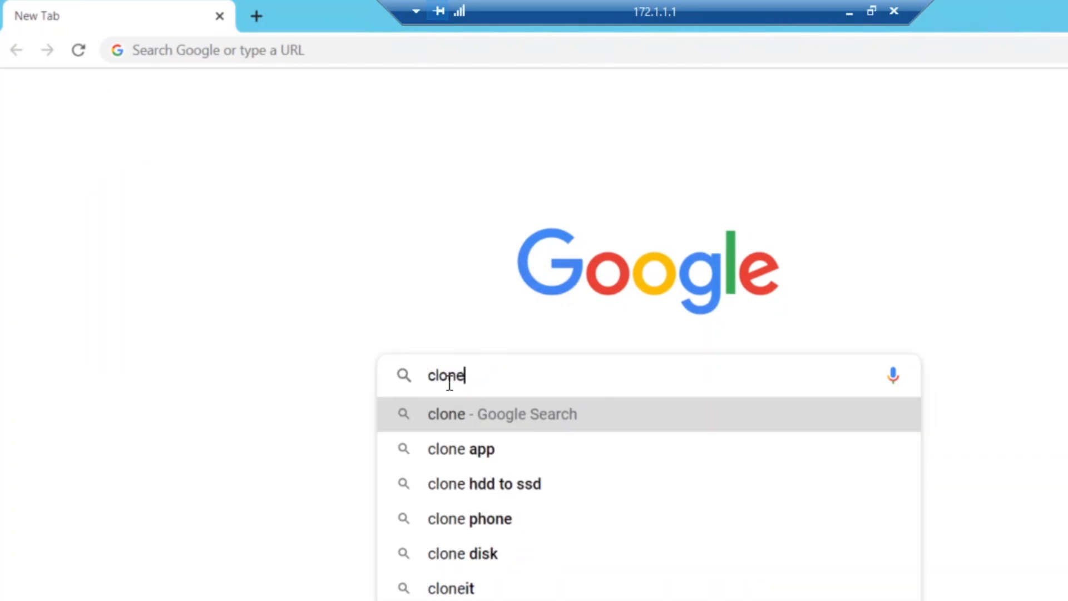
{"action": "type", "text": "z"}
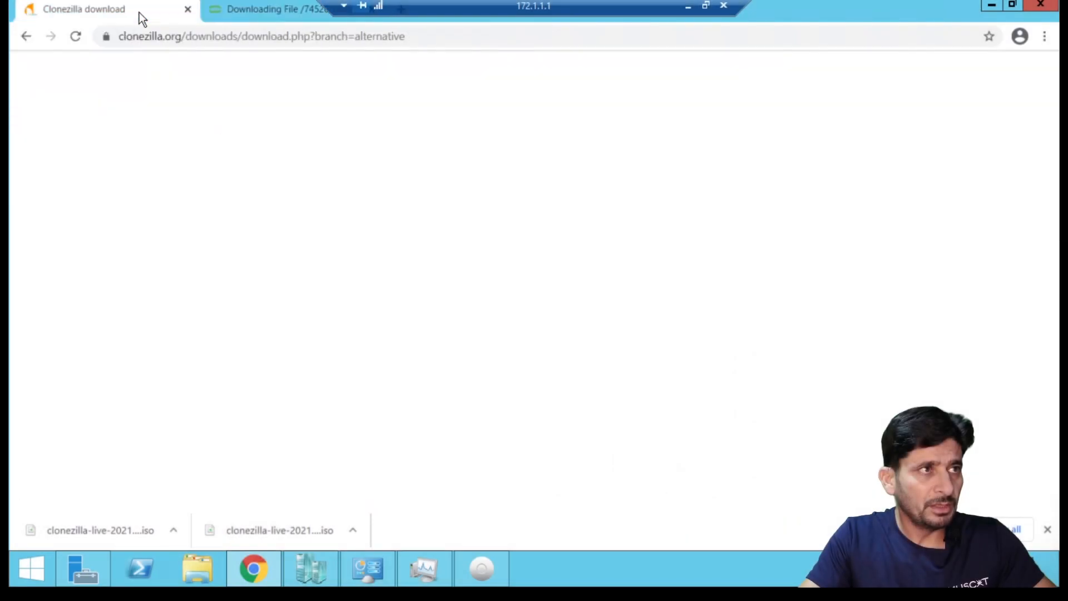
{"action": "left_click", "coordinate": [169, 37]}
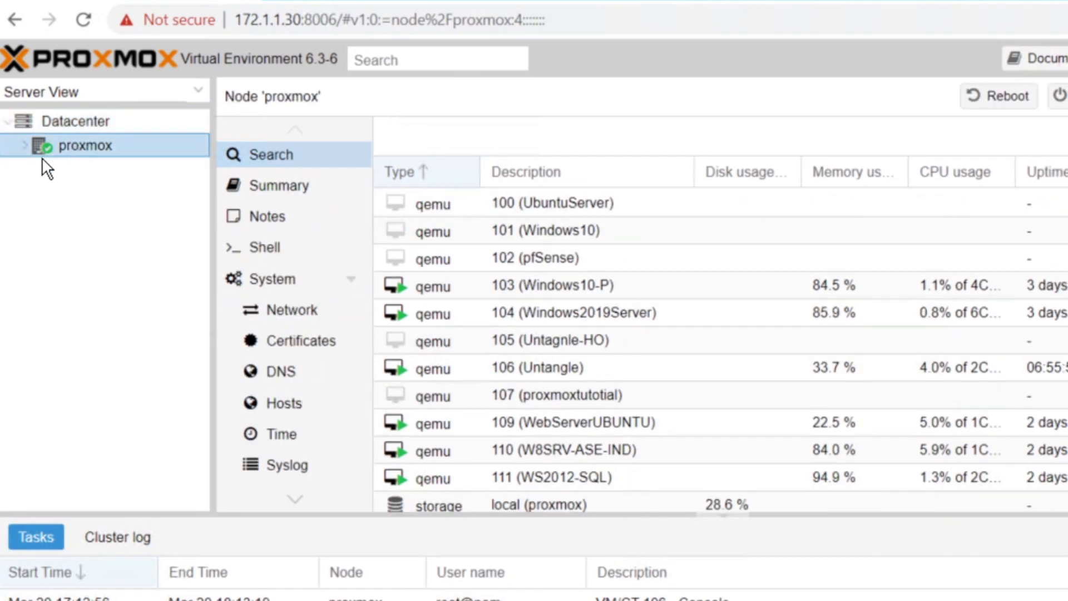
Log in and upload clonezilla-live-20210127-groovy-amd64.iso to the proxmox node's local ISO storage.
{"action": "double_click", "coordinate": [42, 144]}
{"action": "left_click", "coordinate": [108, 468]}
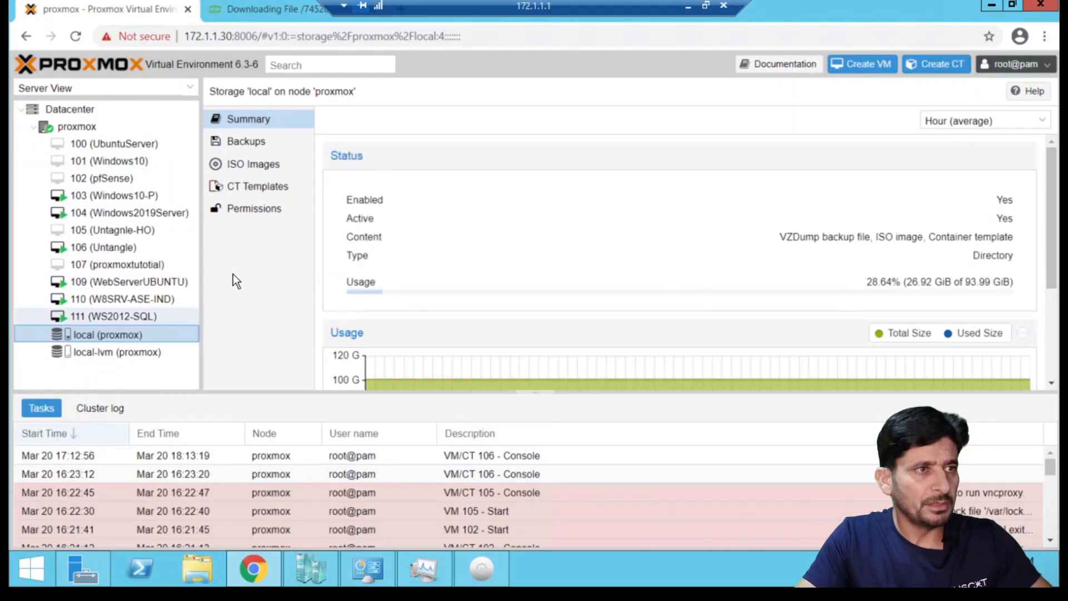
{"action": "left_click", "coordinate": [252, 162]}
{"action": "left_click", "coordinate": [343, 120]}
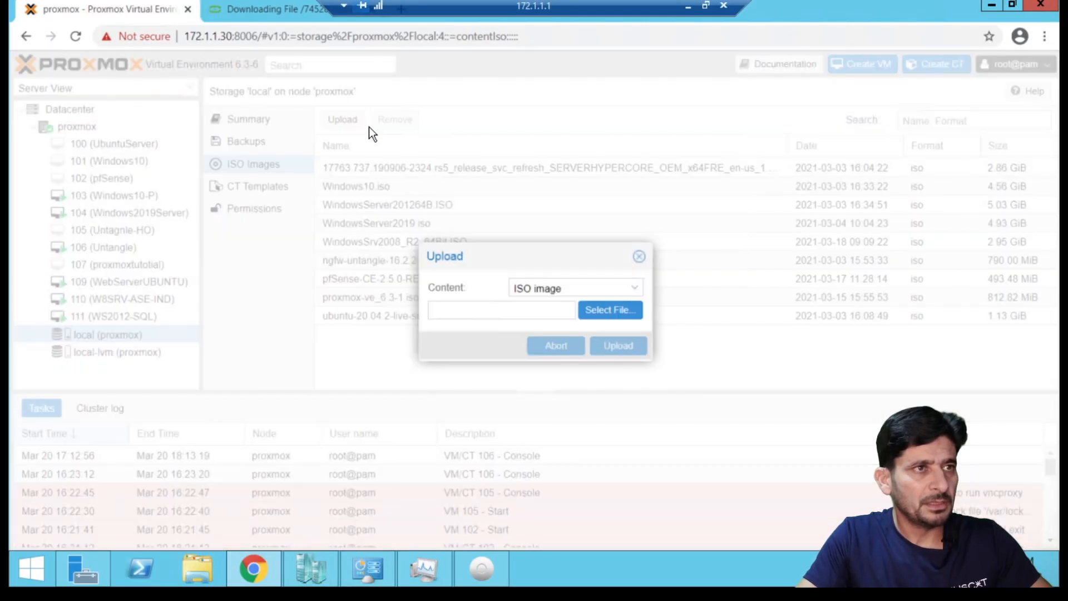
{"action": "left_click", "coordinate": [621, 316]}
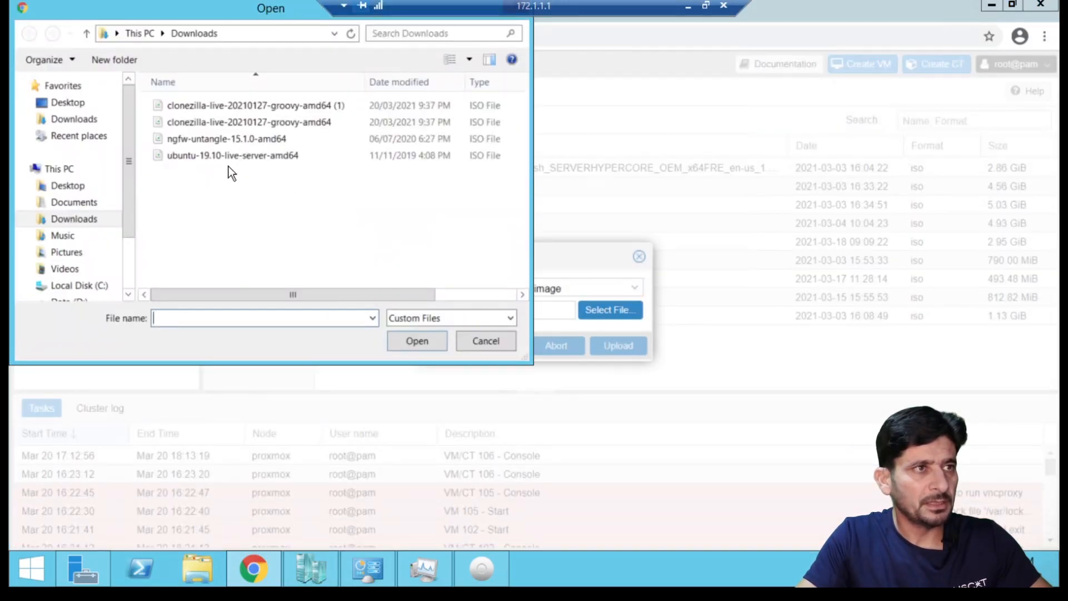
{"action": "double_click", "coordinate": [189, 121]}
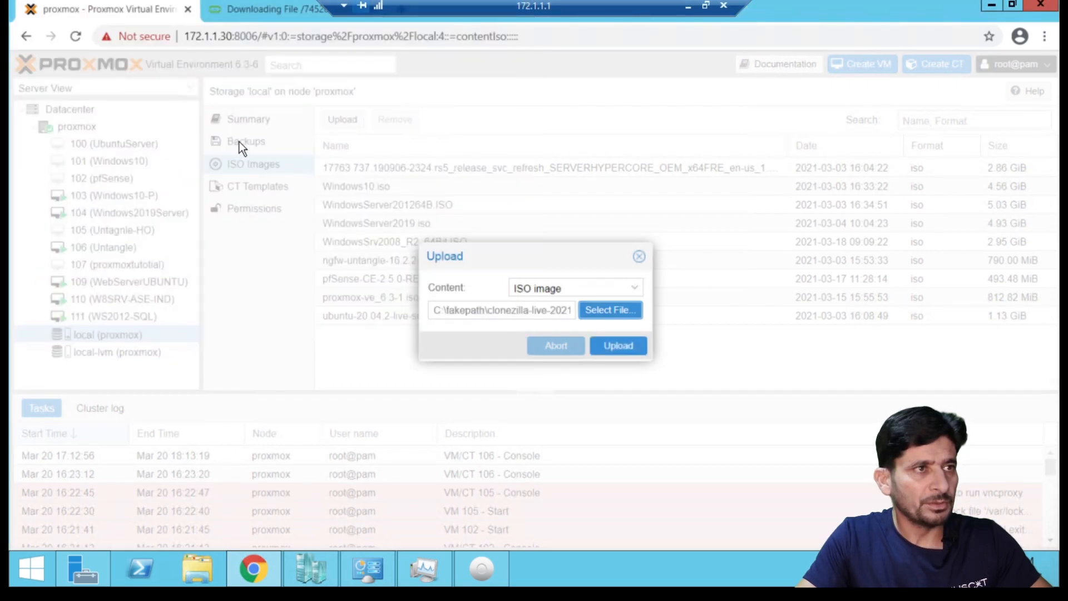
{"action": "left_click", "coordinate": [609, 345]}
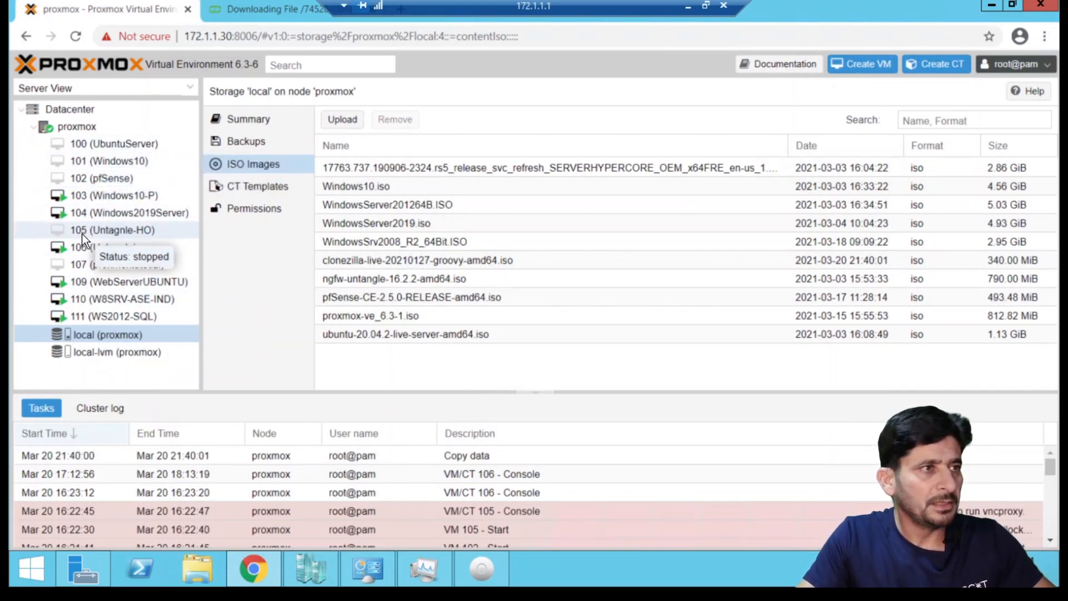
{"action": "right_click", "coordinate": [75, 127]}
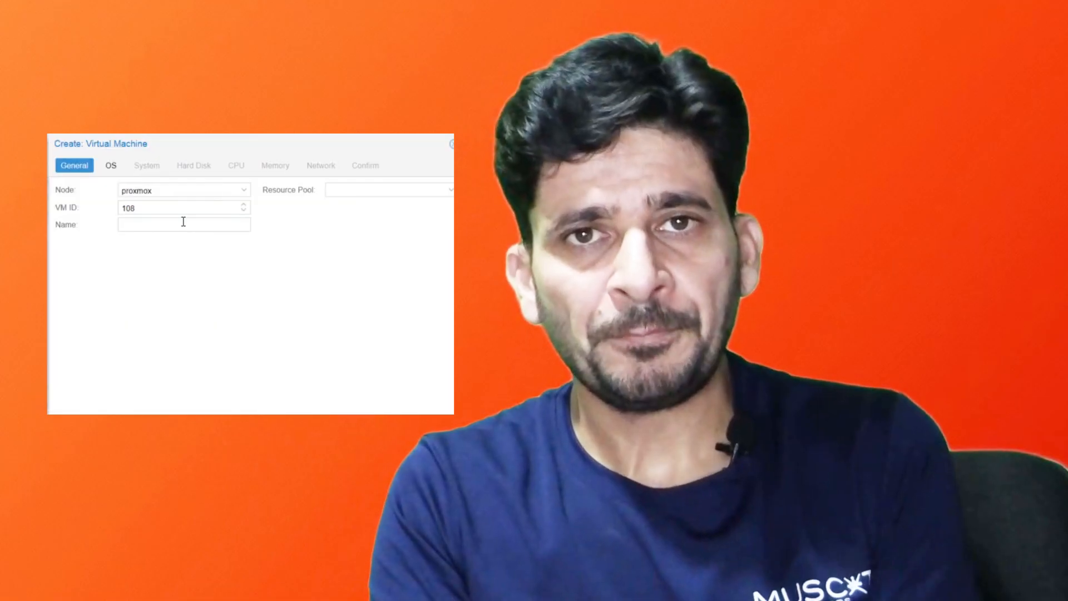
Create VM 108 'DebianWebSrvInt' booting the Clonezilla groovy ISO with 4096 MB memory.
{"action": "type", "text": "DebianWebSrvInf"}
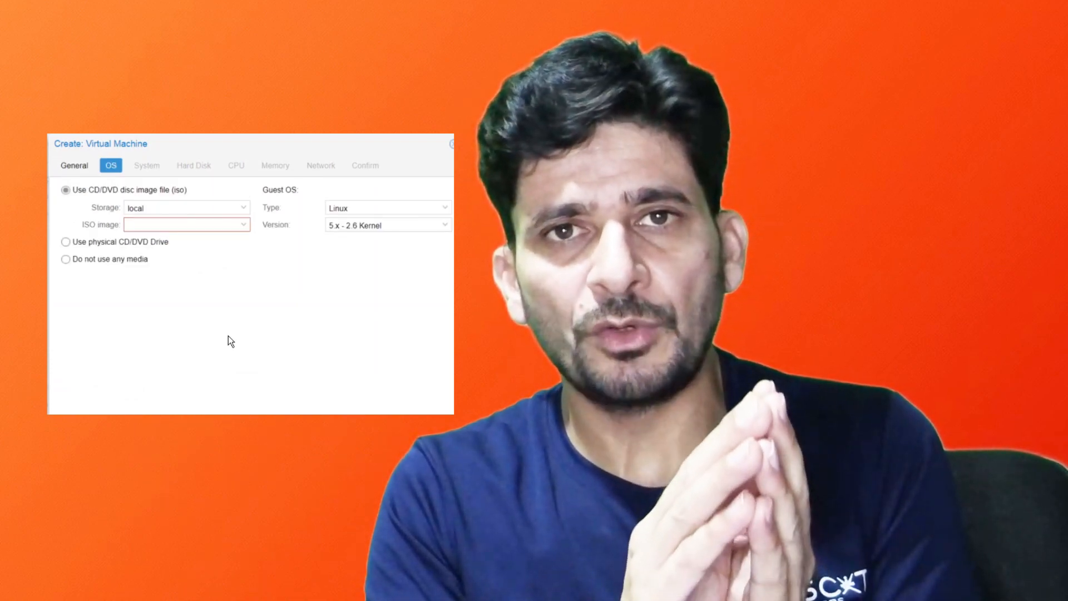
{"action": "left_click", "coordinate": [189, 225]}
{"action": "left_click", "coordinate": [194, 251]}
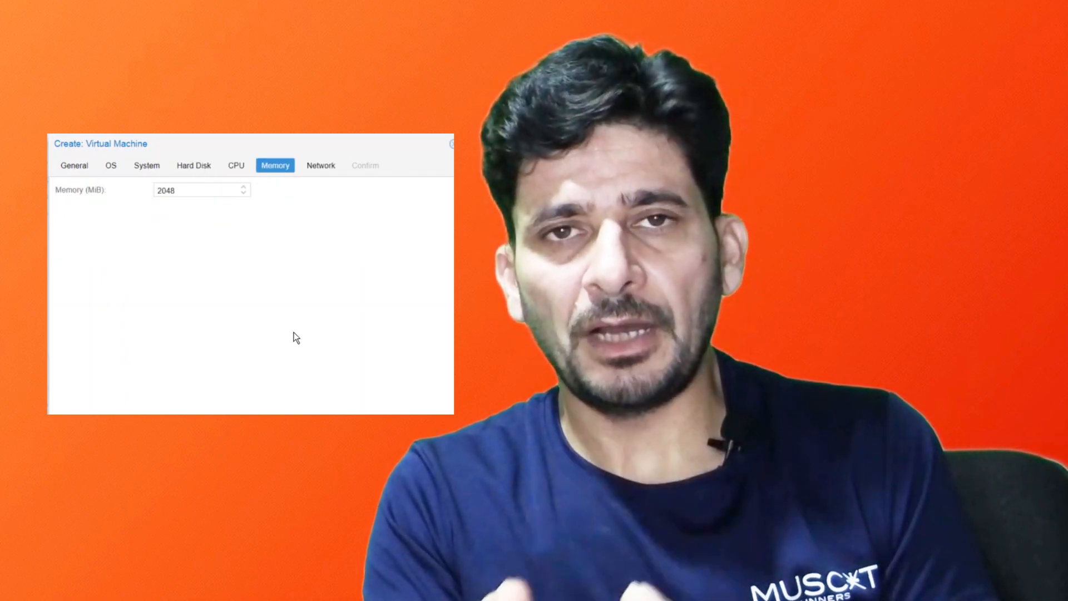
{"action": "left_click_drag", "start_coordinate": [184, 189], "coordinate": [138, 188]}
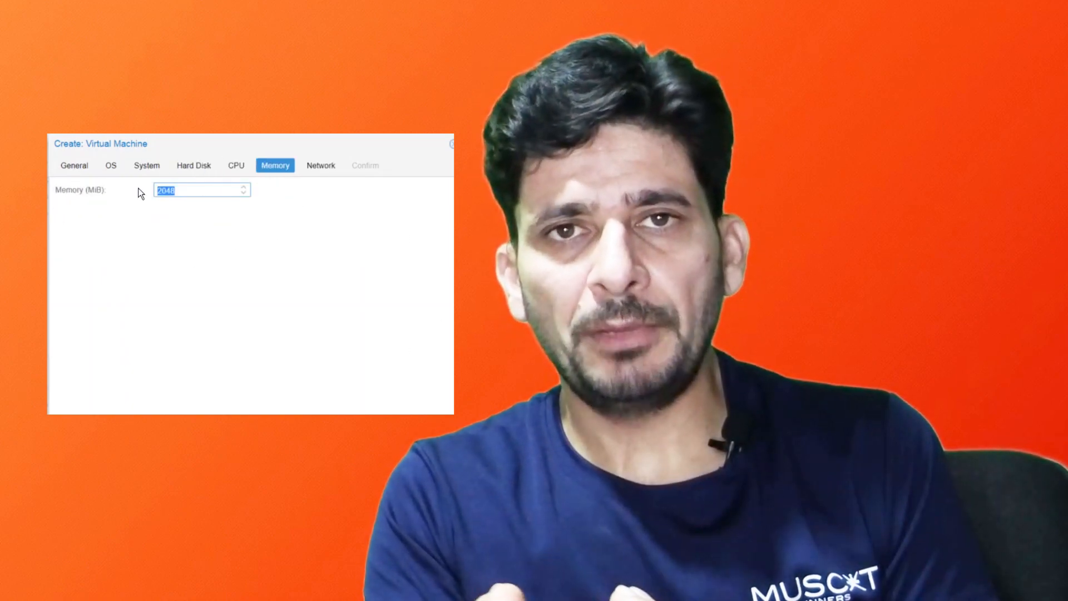
{"action": "type", "text": "4096"}
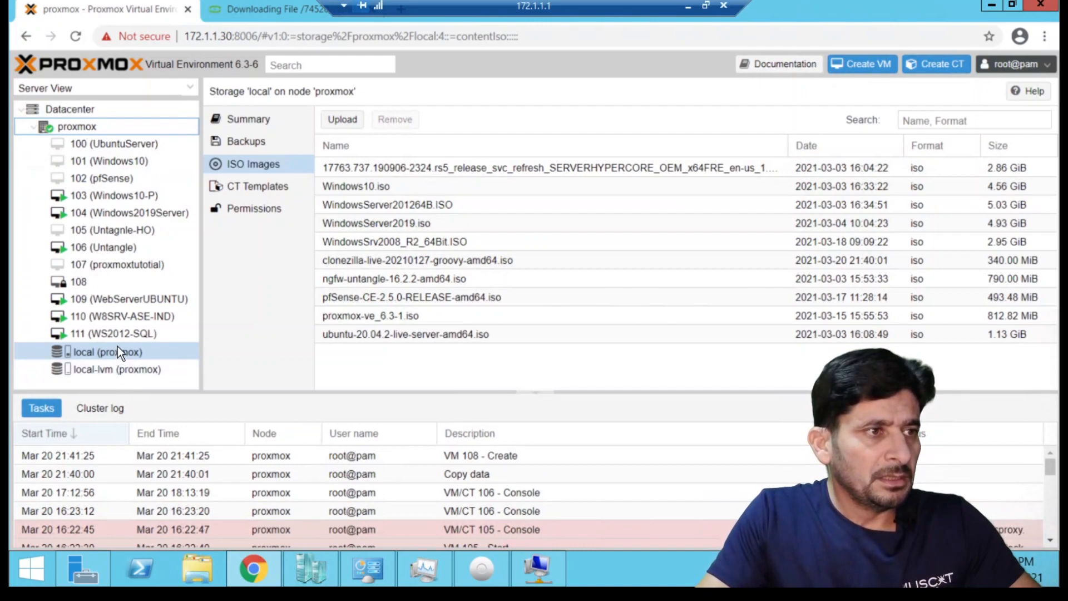
Select the new VM 108 and start it.
{"action": "left_click", "coordinate": [70, 280]}
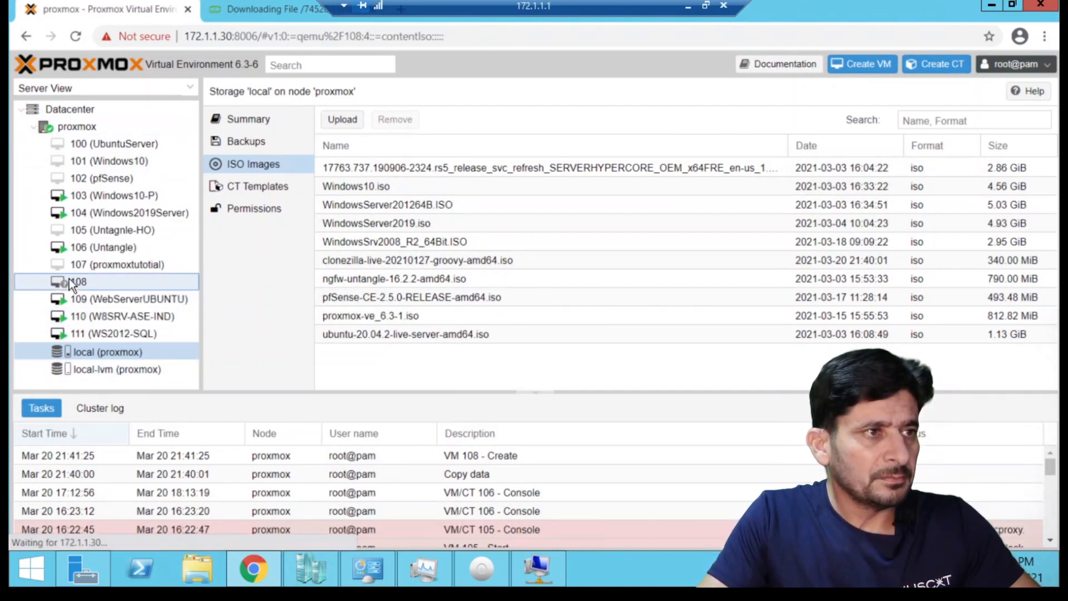
{"action": "right_click", "coordinate": [69, 279]}
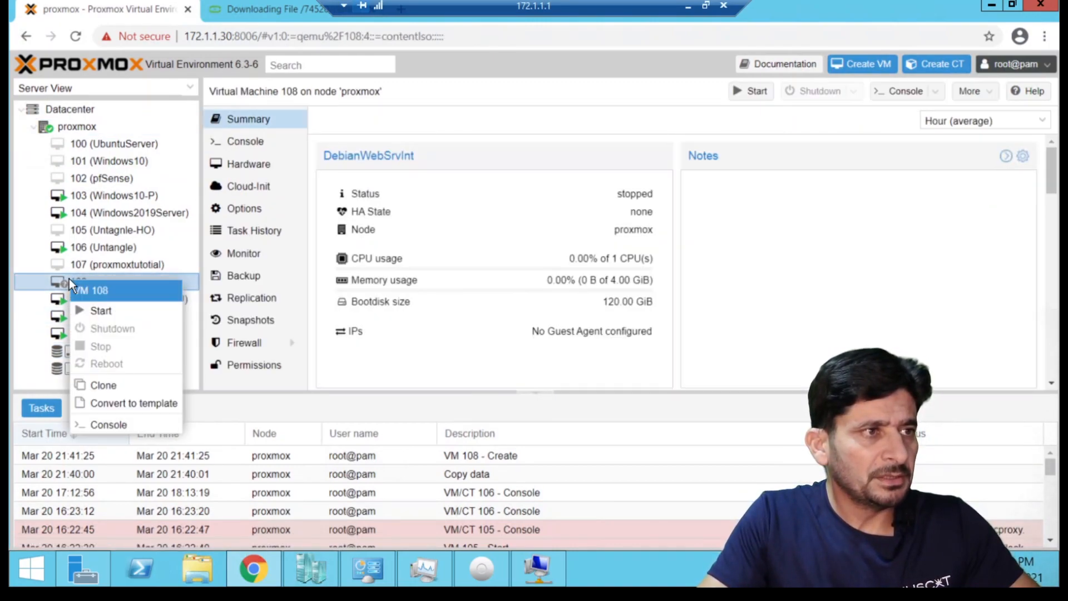
{"action": "left_click", "coordinate": [95, 309]}
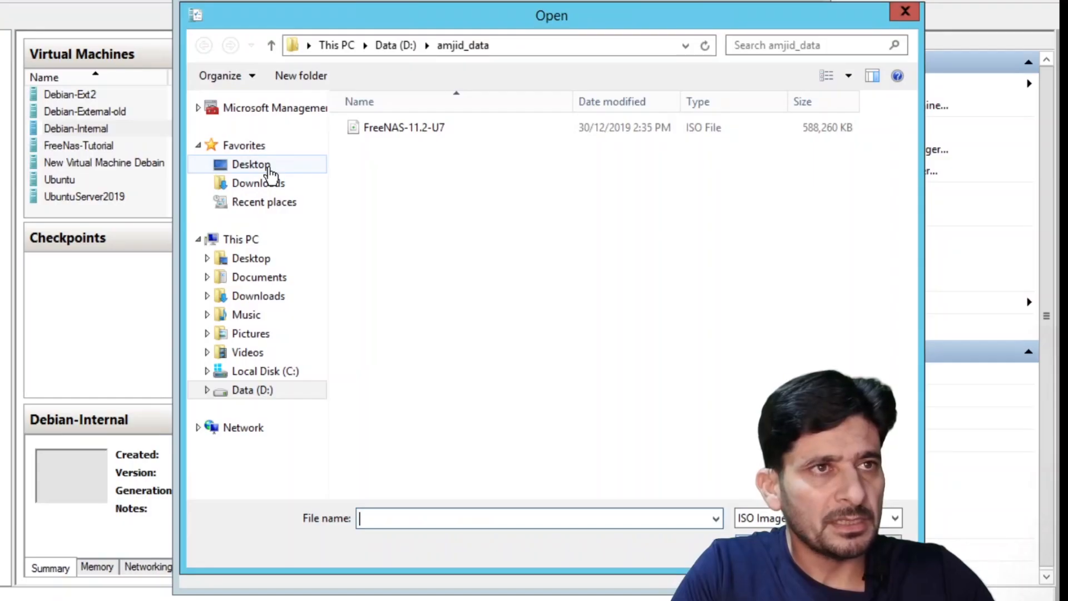
Load the Clonezilla ISO from Downloads into Debian-Internal's DVD drive.
{"action": "left_click", "coordinate": [268, 165]}
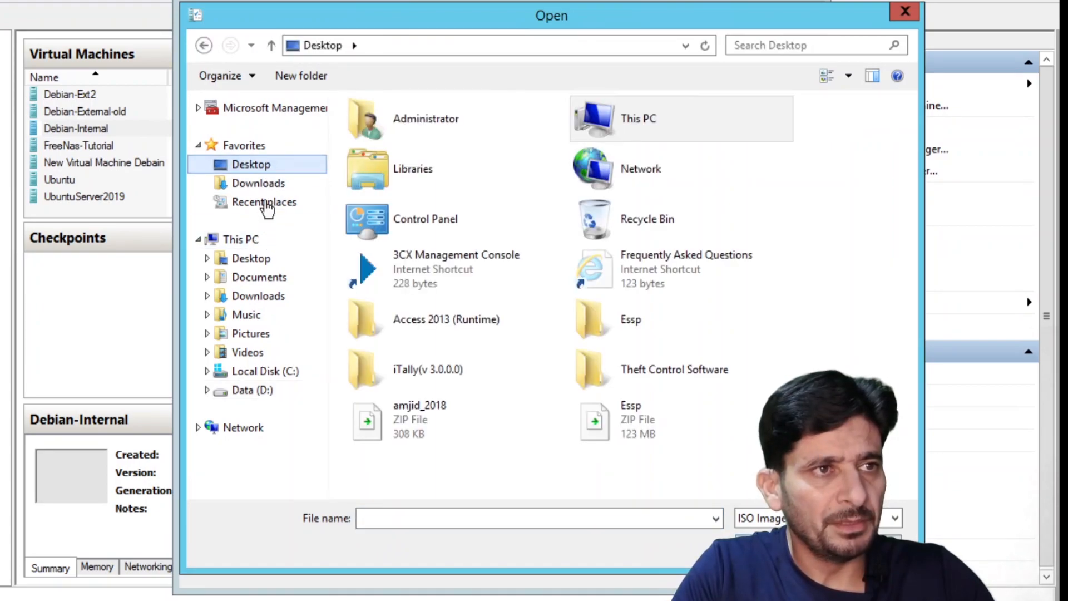
{"action": "left_click", "coordinate": [268, 183]}
{"action": "left_click", "coordinate": [425, 145]}
{"action": "double_click", "coordinate": [425, 146]}
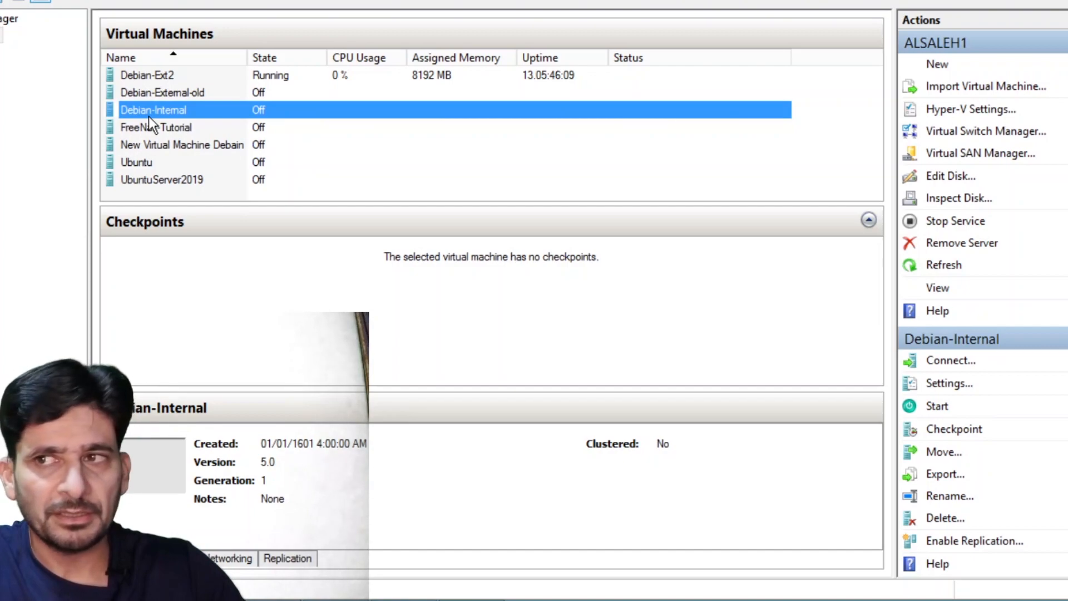
Verify Debian-Internal's BIOS boot order has CD first and close the settings.
{"action": "right_click", "coordinate": [156, 112]}
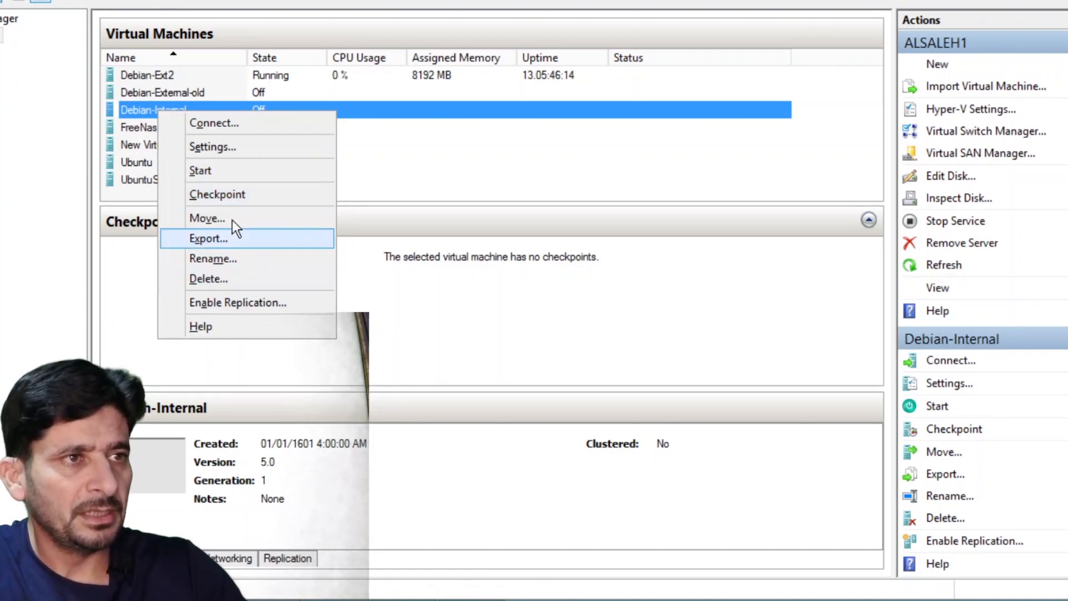
{"action": "left_click", "coordinate": [226, 147]}
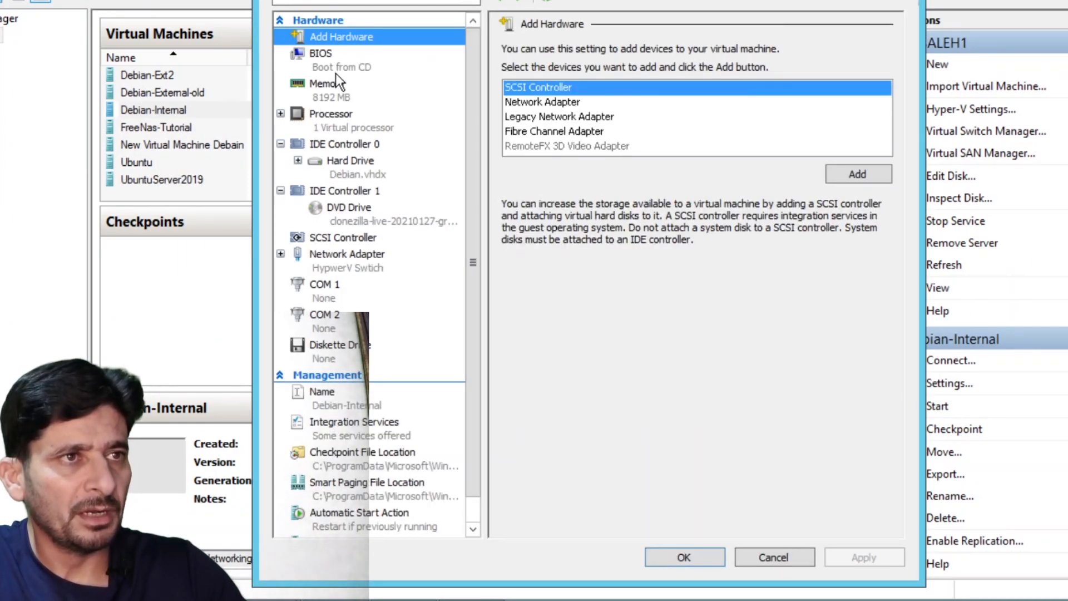
{"action": "left_click", "coordinate": [336, 71]}
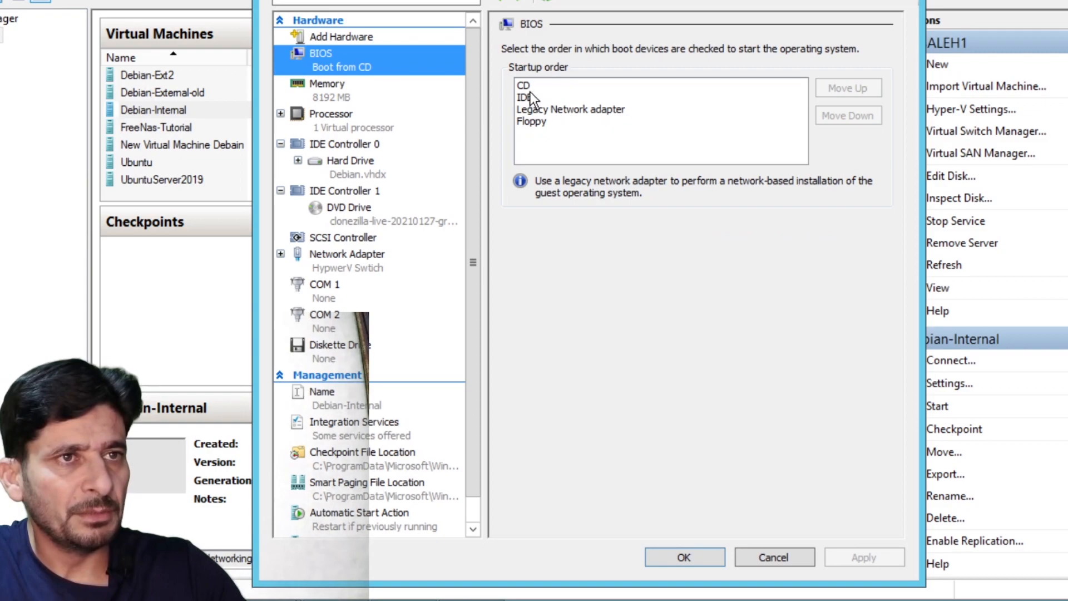
{"action": "left_click", "coordinate": [708, 561]}
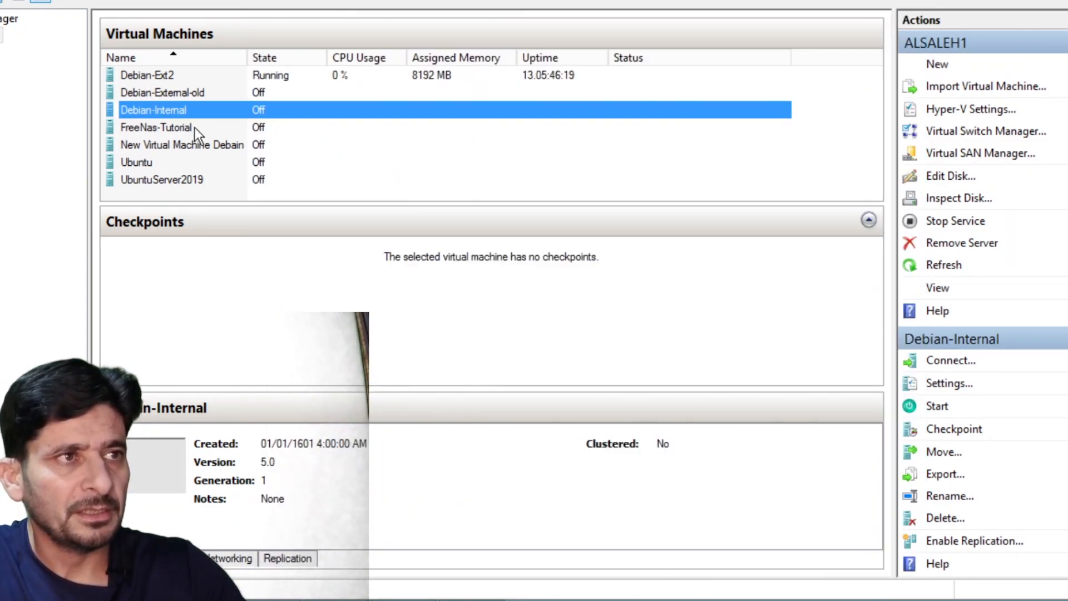
Connect to Debian-Internal's console and power the VM on.
{"action": "double_click", "coordinate": [171, 109]}
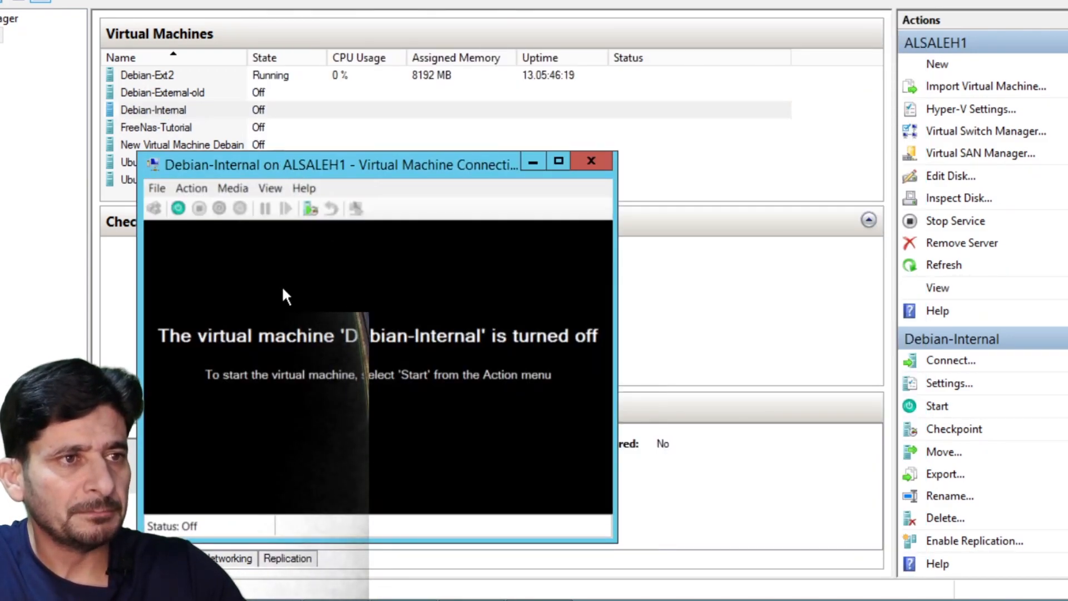
{"action": "left_click", "coordinate": [178, 208]}
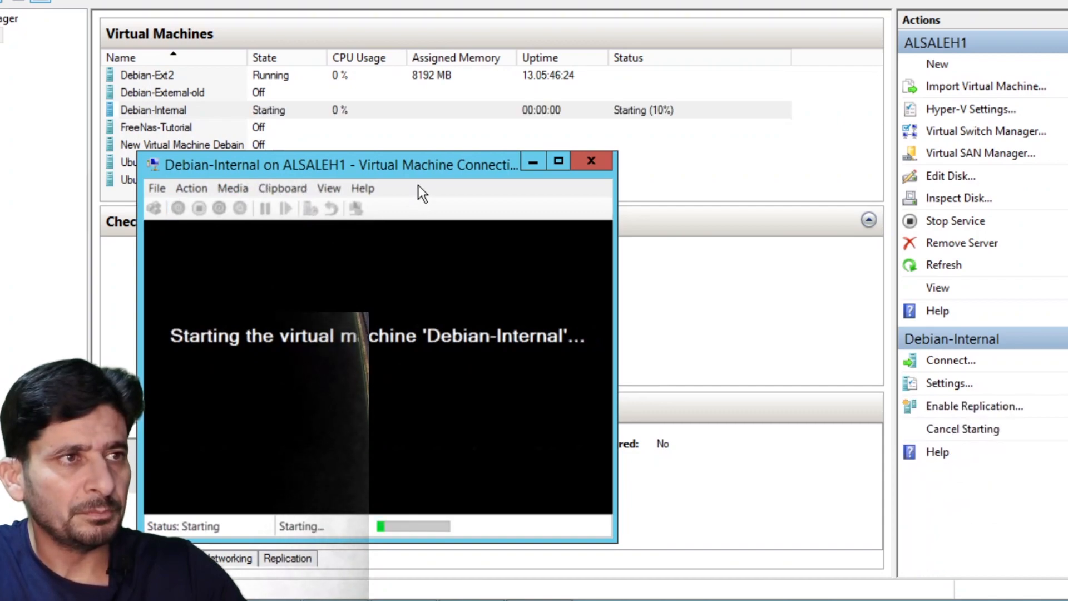
{"action": "left_click_drag", "start_coordinate": [422, 172], "coordinate": [408, 125]}
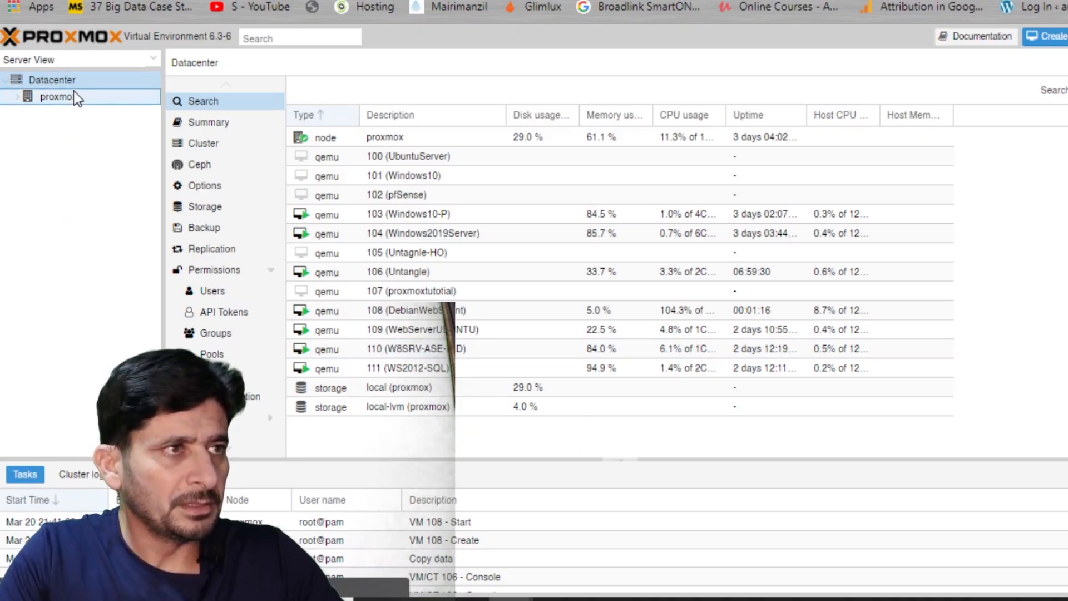
{"action": "left_click", "coordinate": [73, 93]}
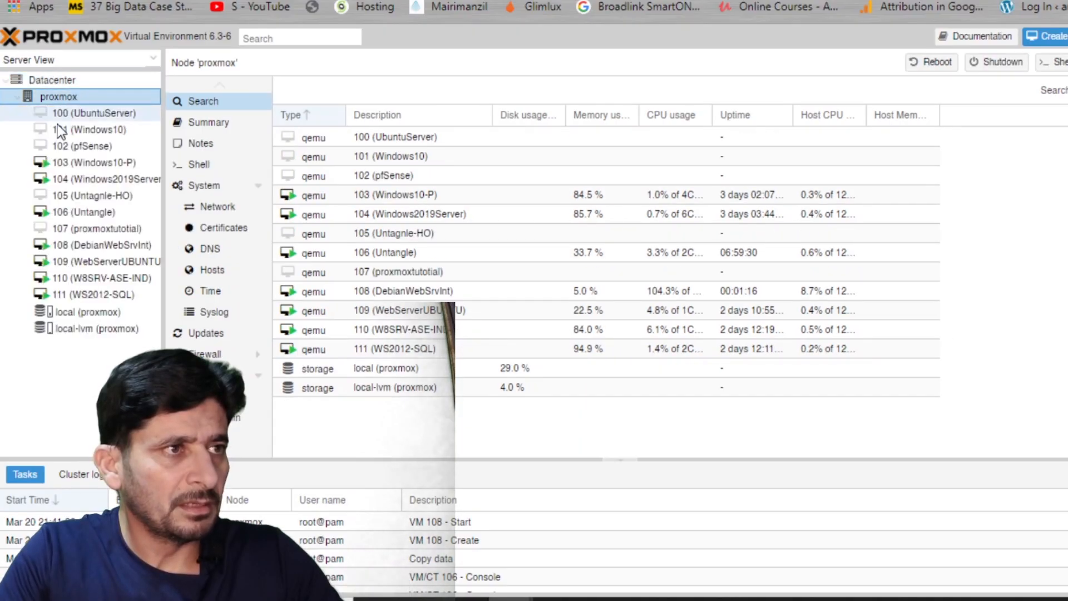
{"action": "right_click", "coordinate": [86, 247]}
{"action": "left_click", "coordinate": [68, 250]}
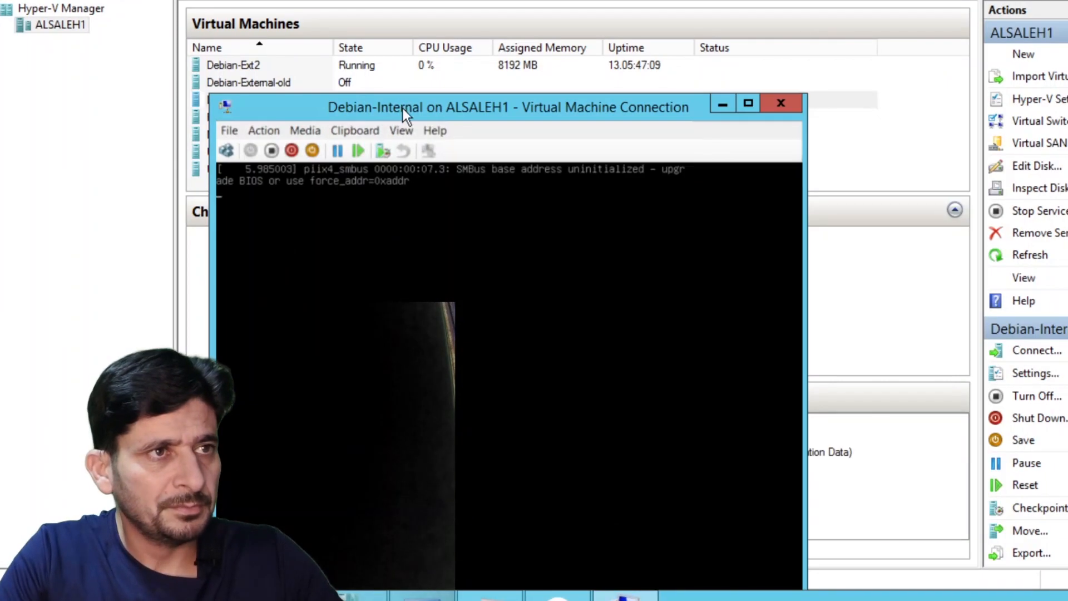
{"action": "left_click_drag", "start_coordinate": [403, 108], "coordinate": [403, 35]}
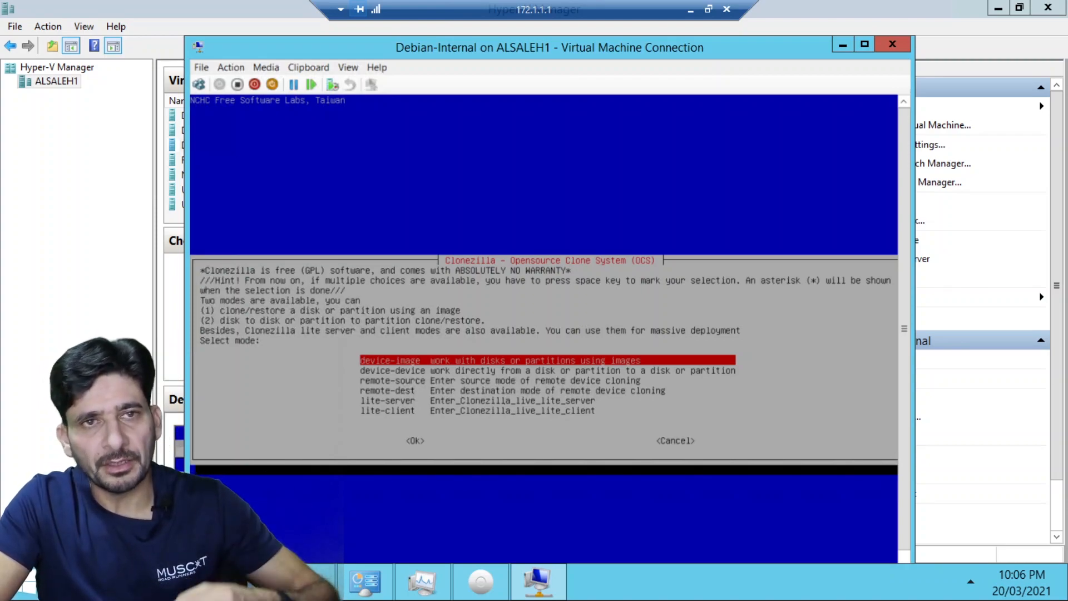
Choose remote-source, Beginner mode, and disk_to_remote_disk cloning in Clonezilla.
{"action": "key", "text": "Down"}
{"action": "key", "text": "Down"}
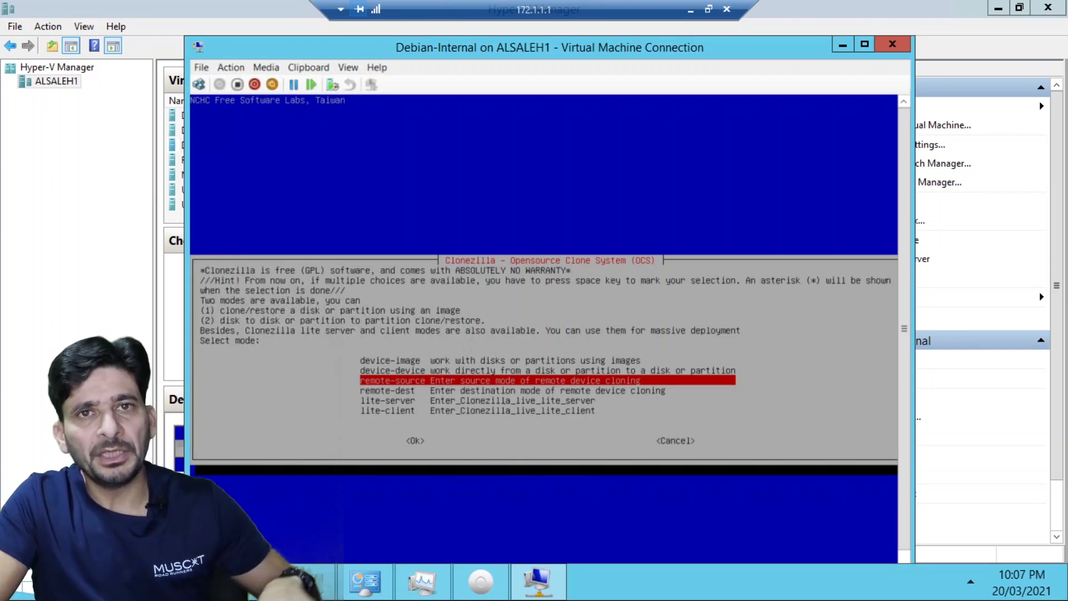
{"action": "key", "text": "Return"}
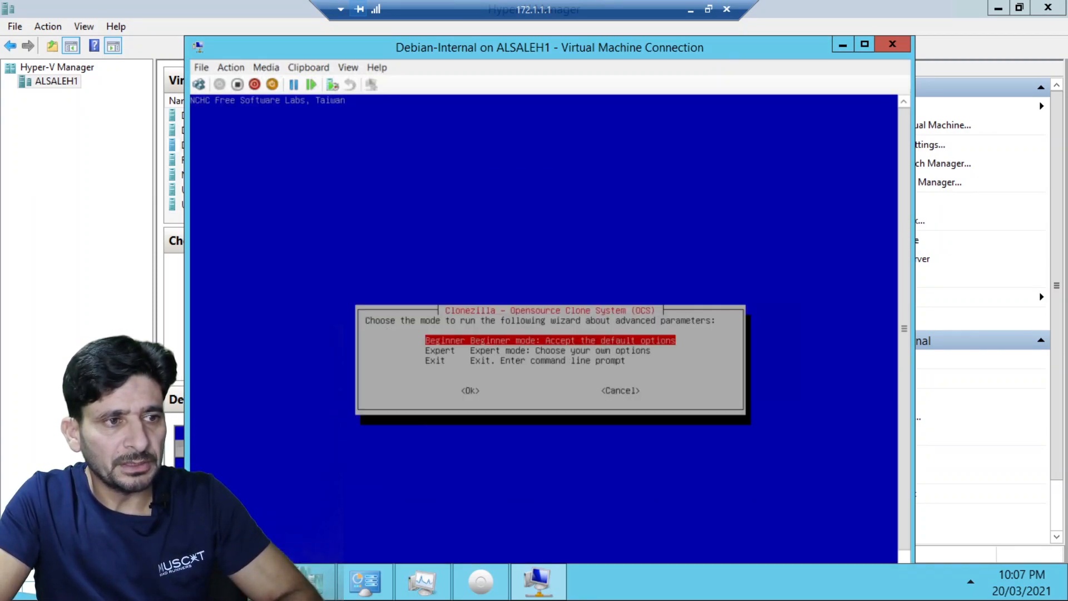
{"action": "key", "text": "Return"}
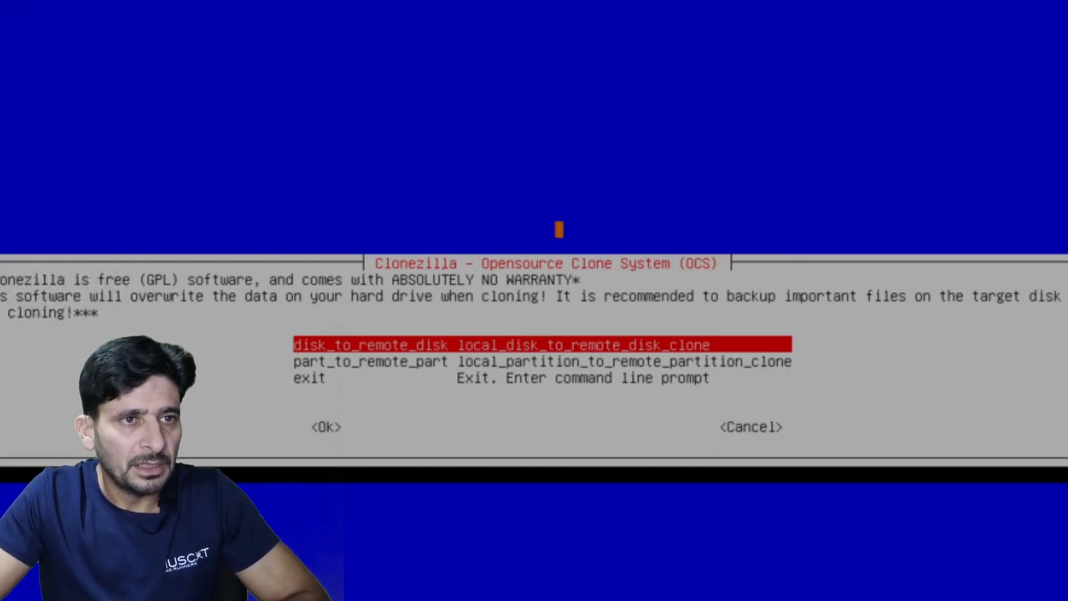
{"action": "key", "text": "Down"}
{"action": "key", "text": "Up"}
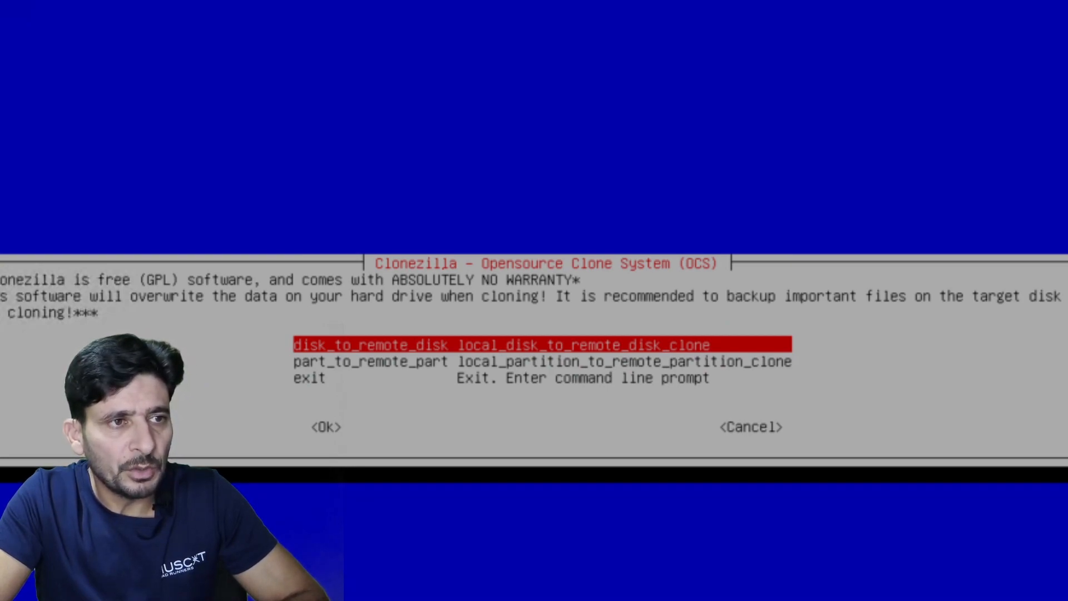
{"action": "key", "text": "Return"}
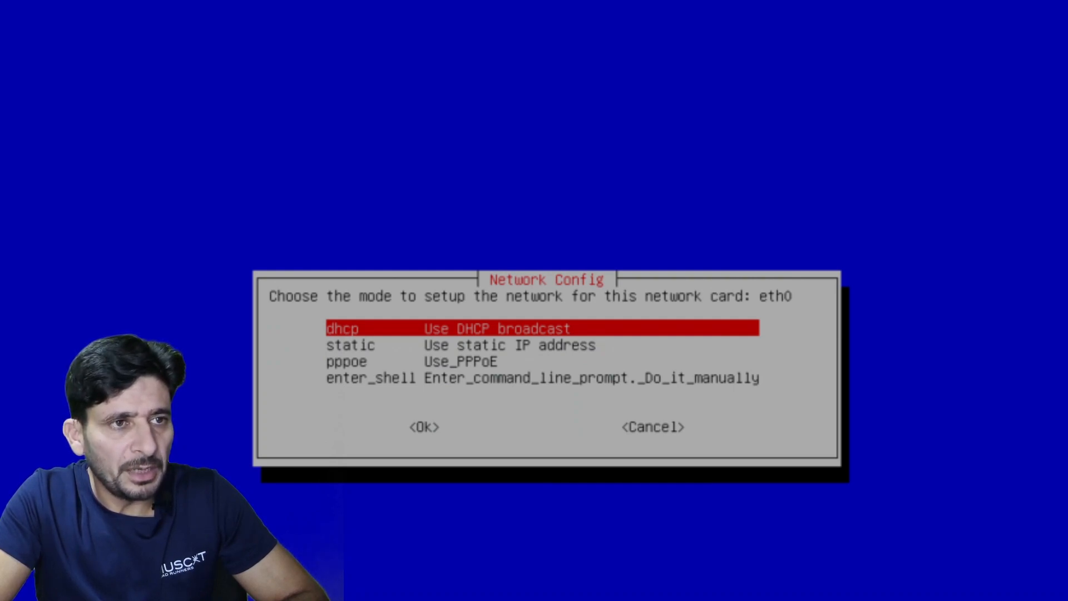
Give eth0 static IP 172.1.1.6, select source disk sda, and keep skipping the file-system check.
{"action": "key", "text": "Down"}
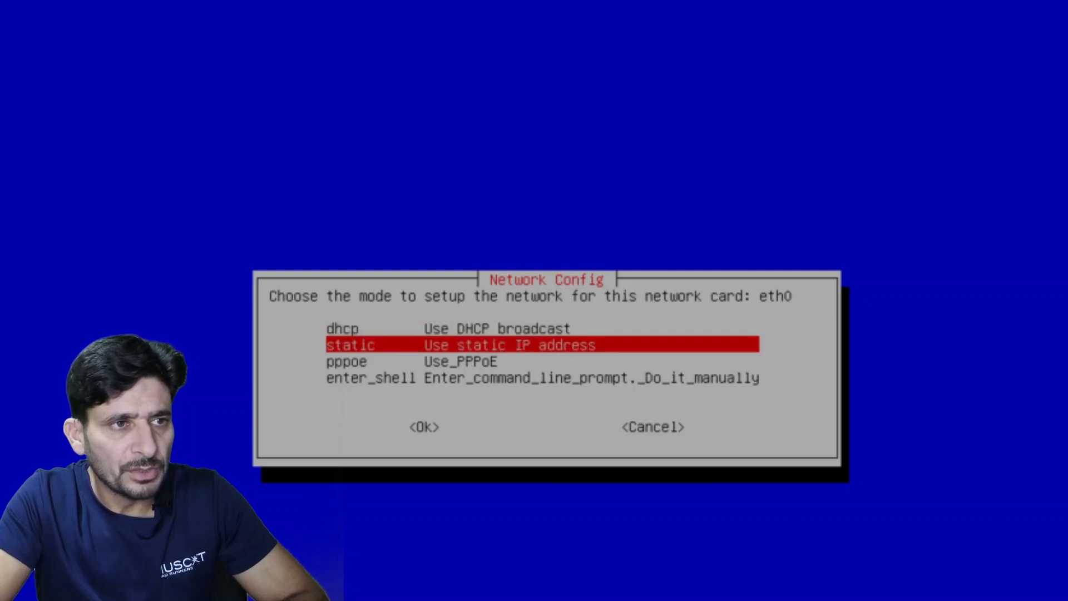
{"action": "key", "text": "Return"}
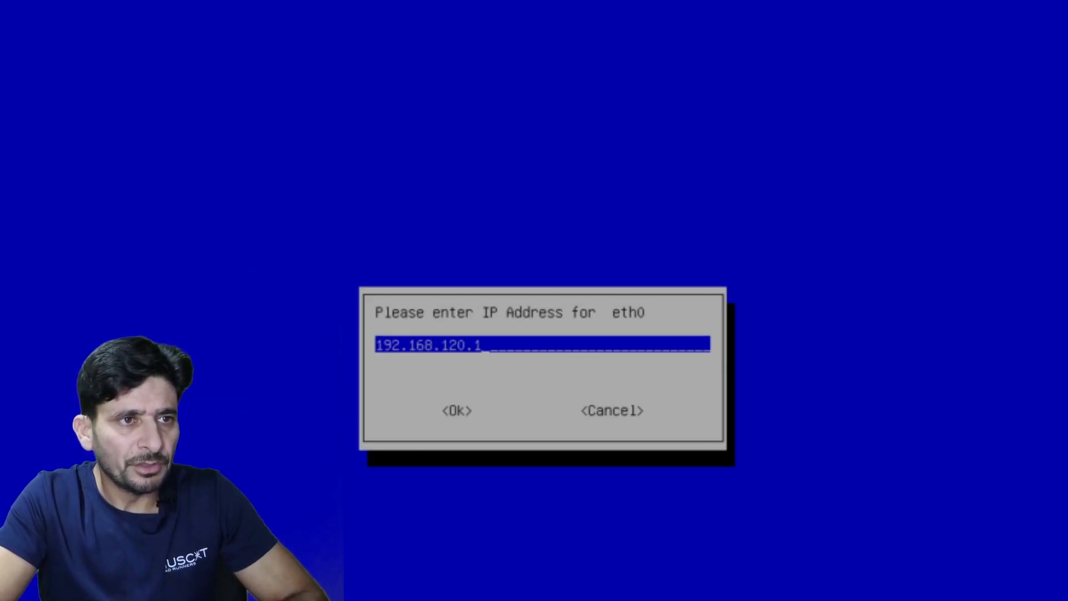
{"action": "key", "text": "BackSpace"}
{"action": "key", "text": "BackSpace"}
{"action": "key", "text": "BackSpace"}
{"action": "key", "text": "BackSpace"}
{"action": "key", "text": "BackSpace"}
{"action": "key", "text": "BackSpace"}
{"action": "key", "text": "BackSpace"}
{"action": "key", "text": "BackSpace"}
{"action": "key", "text": "BackSpace"}
{"action": "key", "text": "BackSpace"}
{"action": "key", "text": "BackSpace"}
{"action": "key", "text": "BackSpace"}
{"action": "key", "text": "BackSpace"}
{"action": "type", "text": "172.1"}
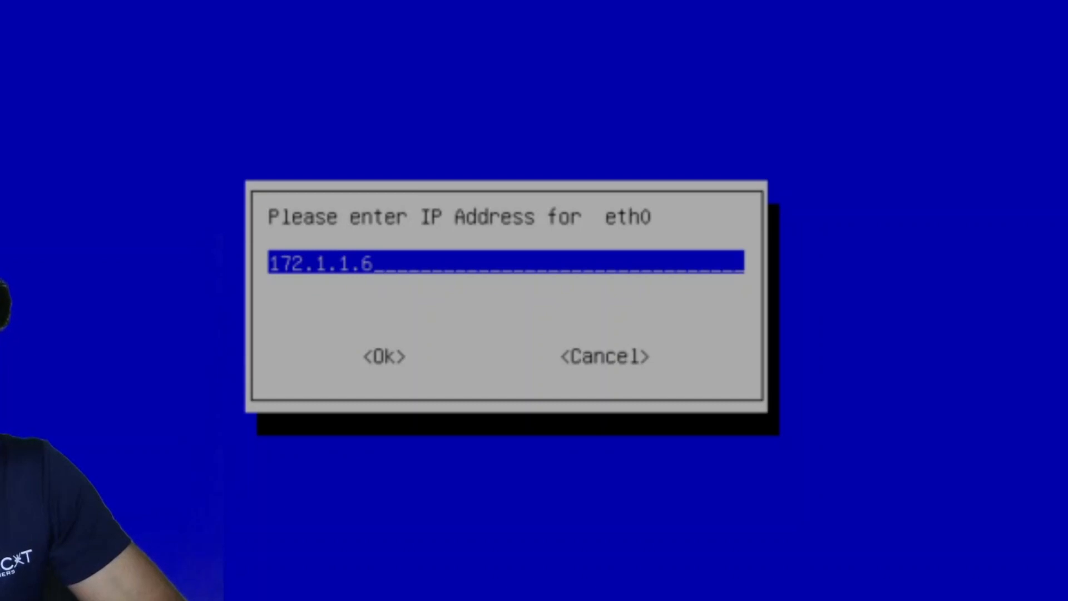
{"action": "key", "text": "Return"}
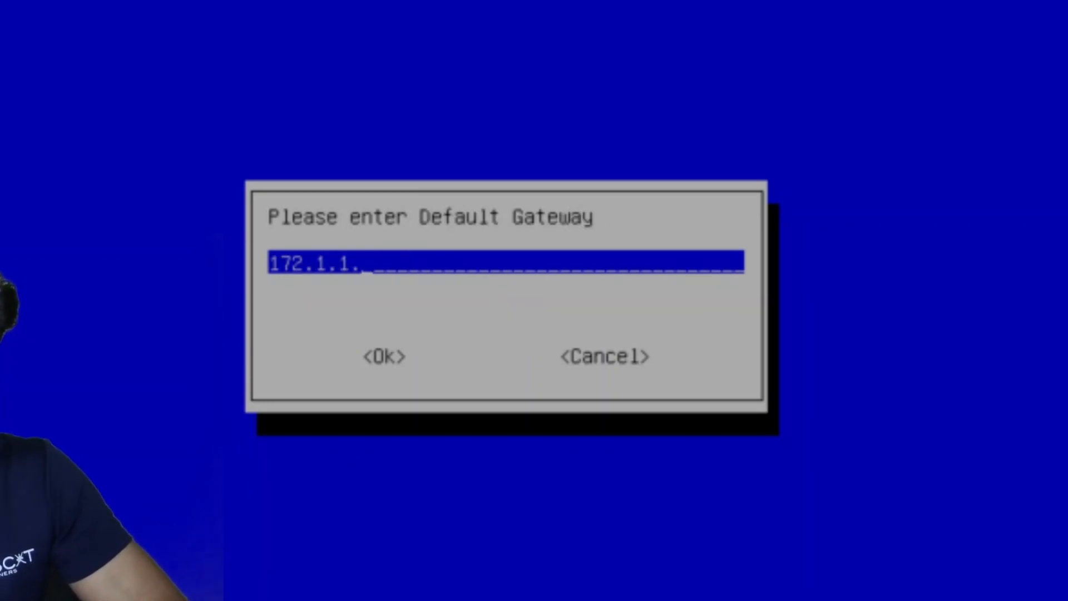
{"action": "key", "text": "Return"}
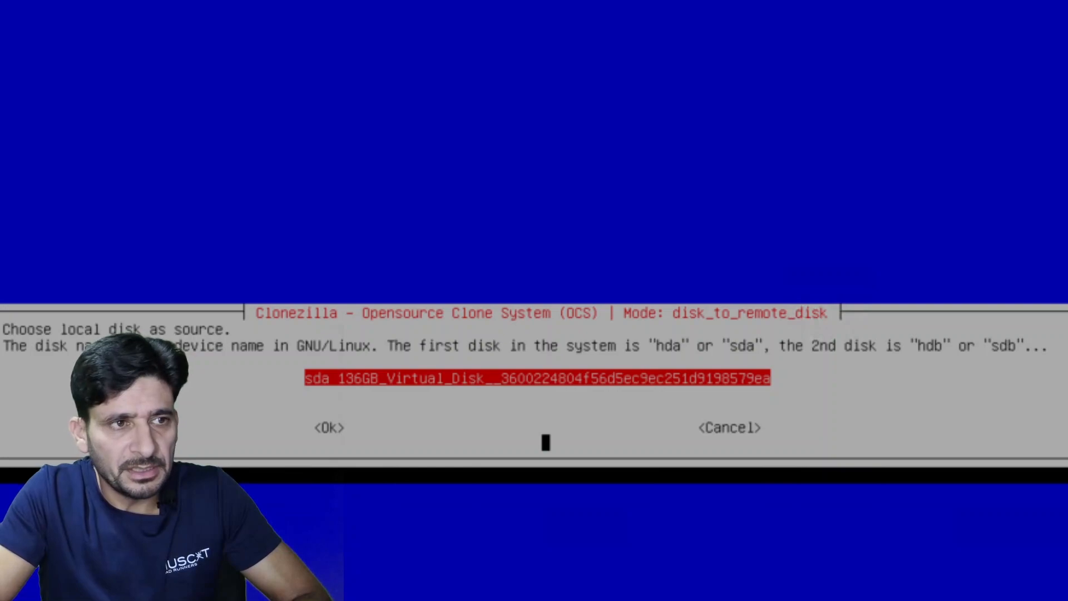
{"action": "key", "text": "Return"}
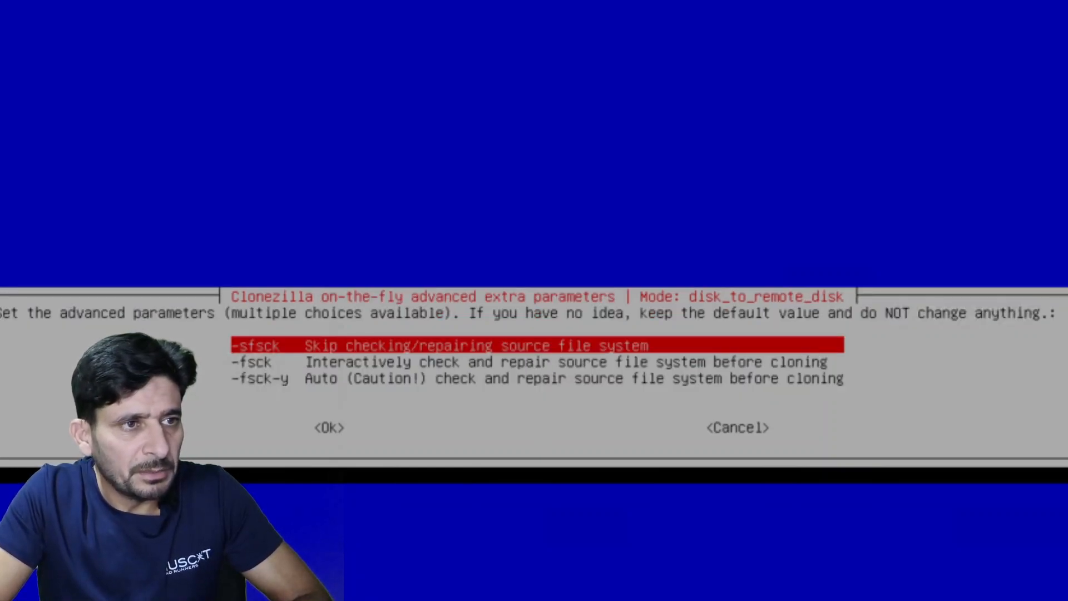
{"action": "key", "text": "Return"}
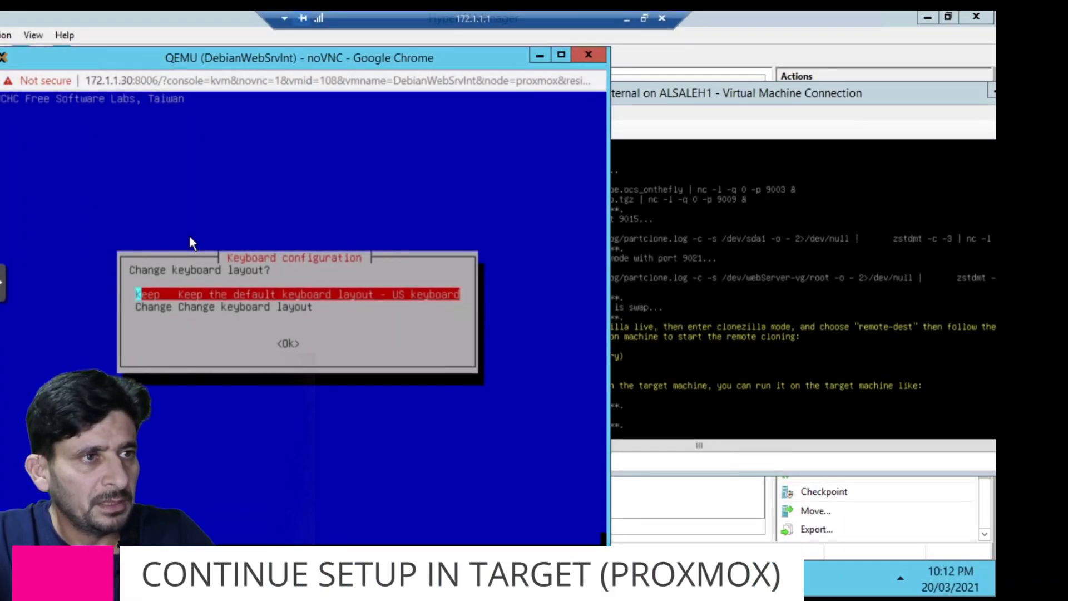
On VM 108, keep US keyboard, choose remote-dest with DHCP, and set server 172.1.1.6.
{"action": "key", "text": "Return"}
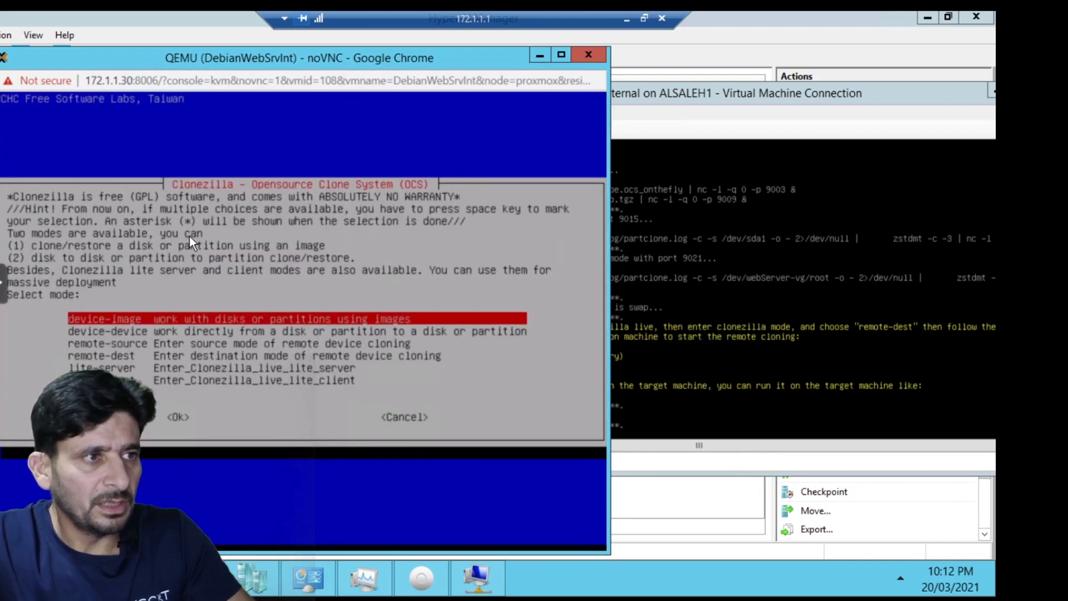
{"action": "key", "text": "Down"}
{"action": "key", "text": "Down"}
{"action": "key", "text": "Down"}
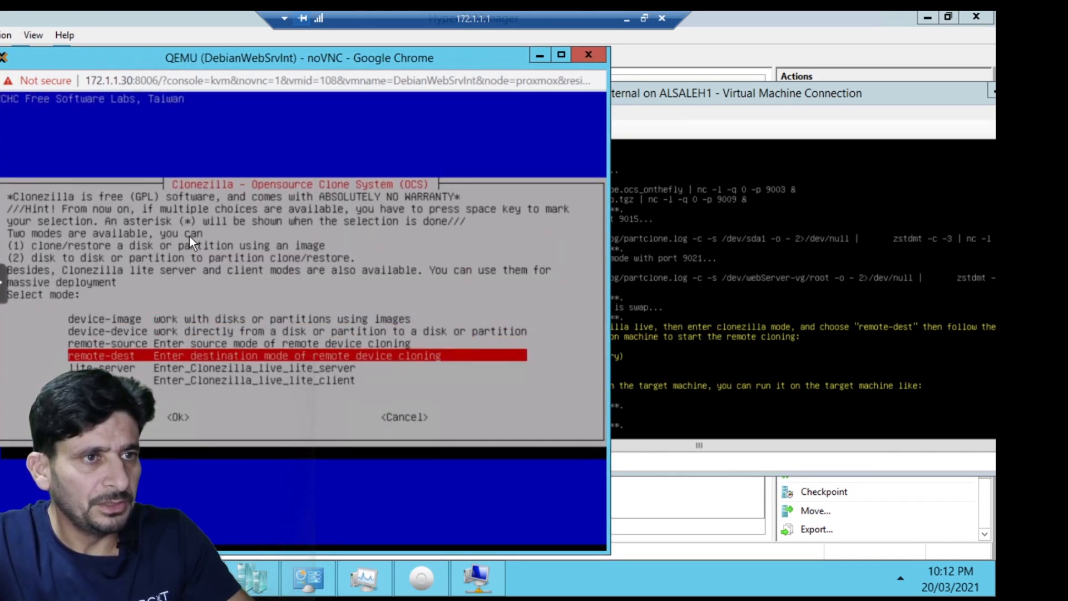
{"action": "key", "text": "Up"}
{"action": "key", "text": "Up"}
{"action": "key", "text": "Up"}
{"action": "key", "text": "Down"}
{"action": "key", "text": "Down"}
{"action": "key", "text": "Down"}
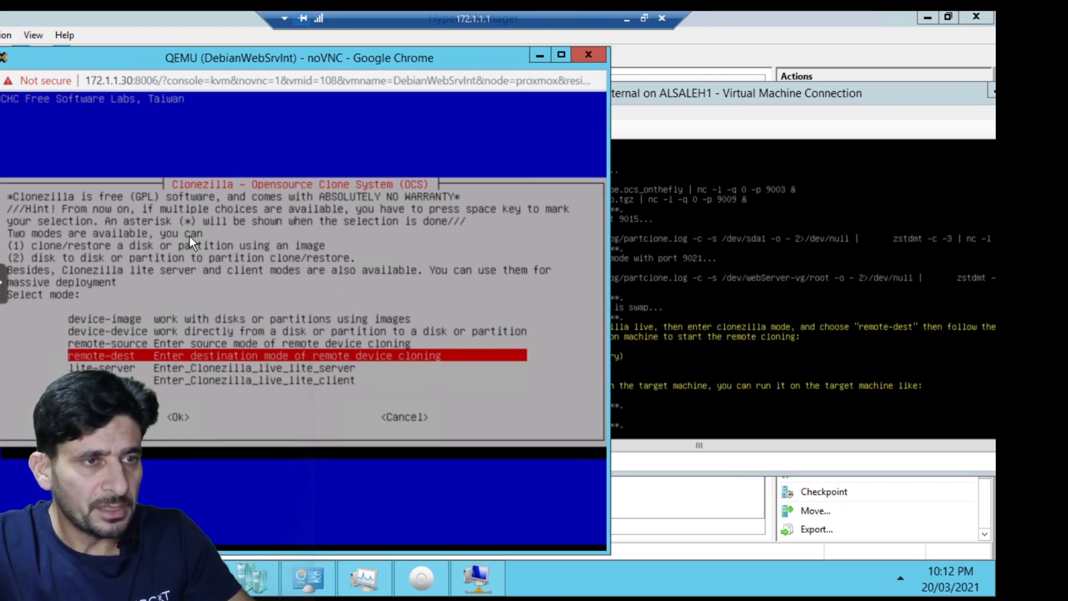
{"action": "key", "text": "Return"}
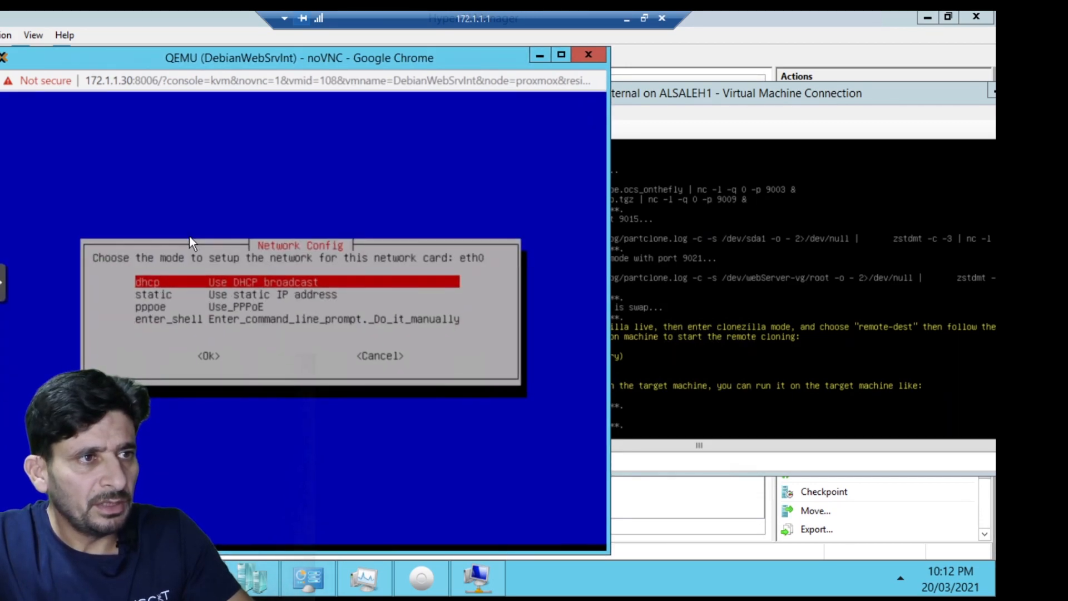
{"action": "key", "text": "Return"}
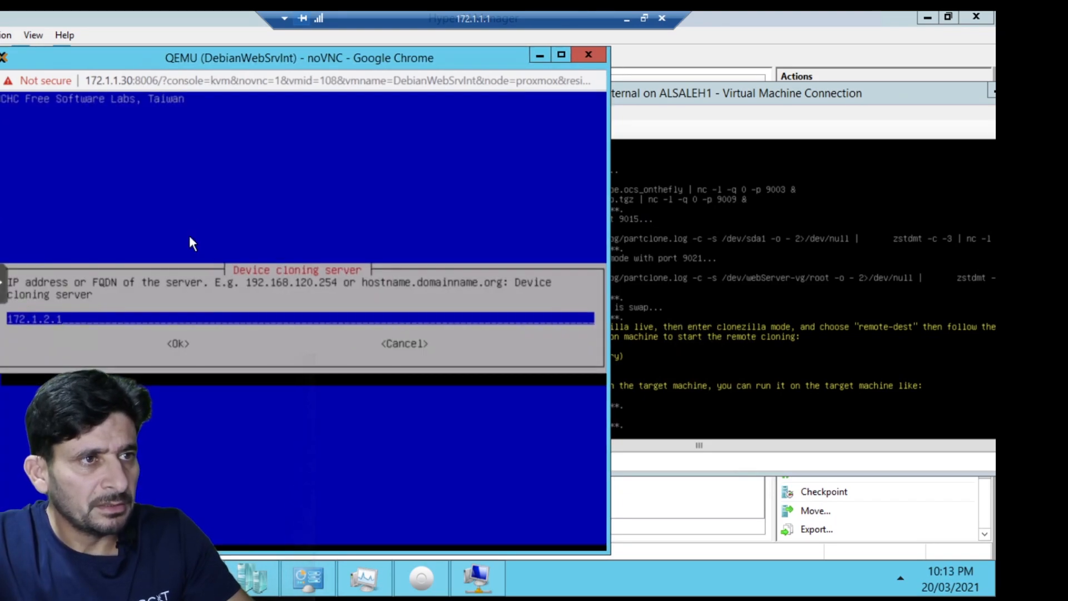
{"action": "key", "text": "BackSpace"}
{"action": "key", "text": "BackSpace"}
{"action": "key", "text": "BackSpace"}
{"action": "key", "text": "BackSpace"}
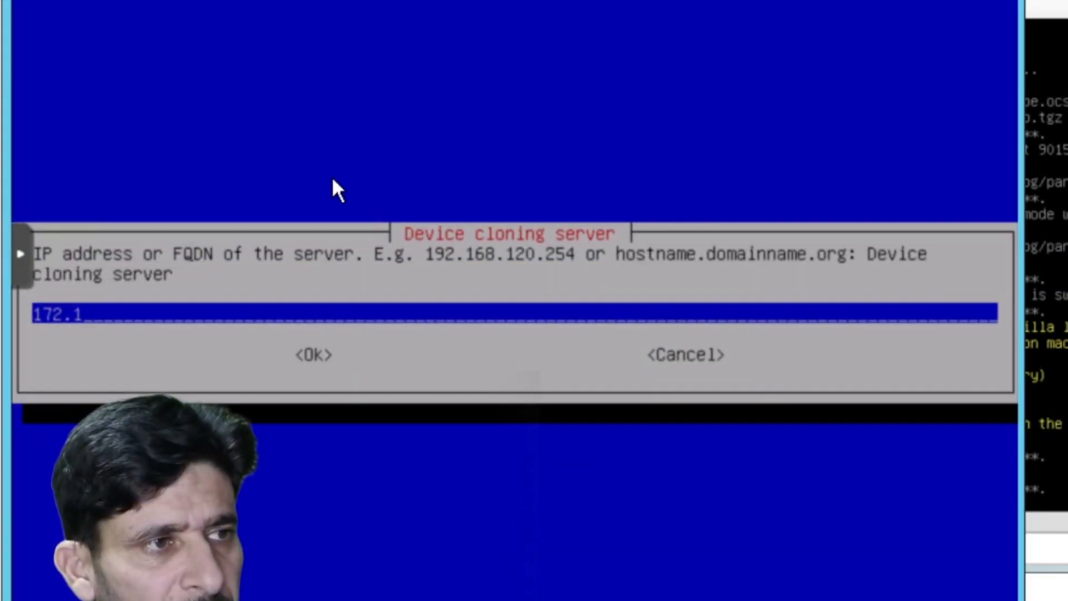
{"action": "type", "text": ".1.6"}
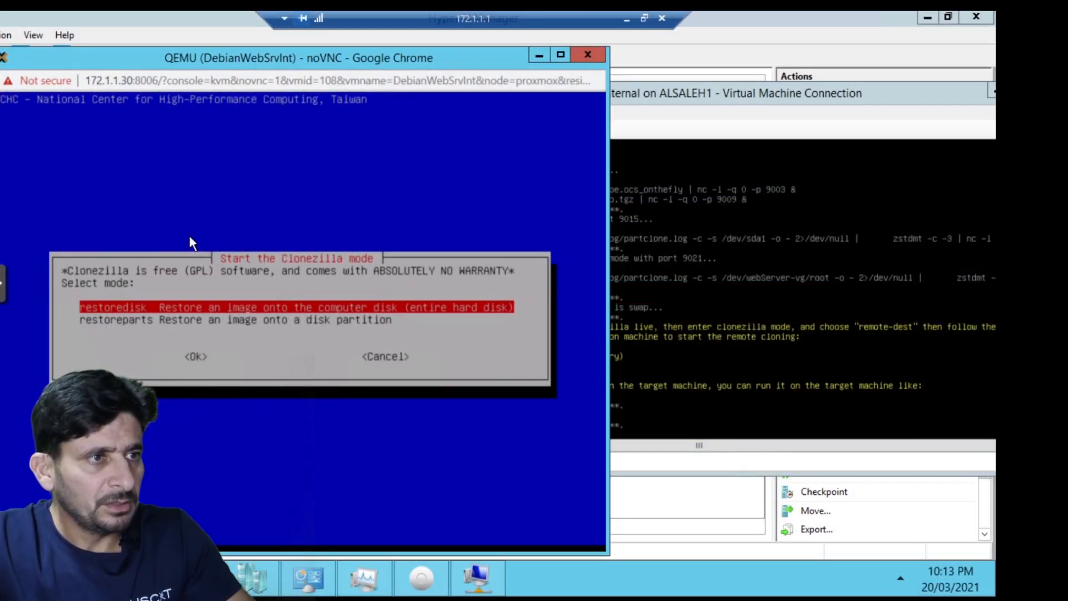
Restore the entire disk onto target sda and answer y to start cloning.
{"action": "key", "text": "Down"}
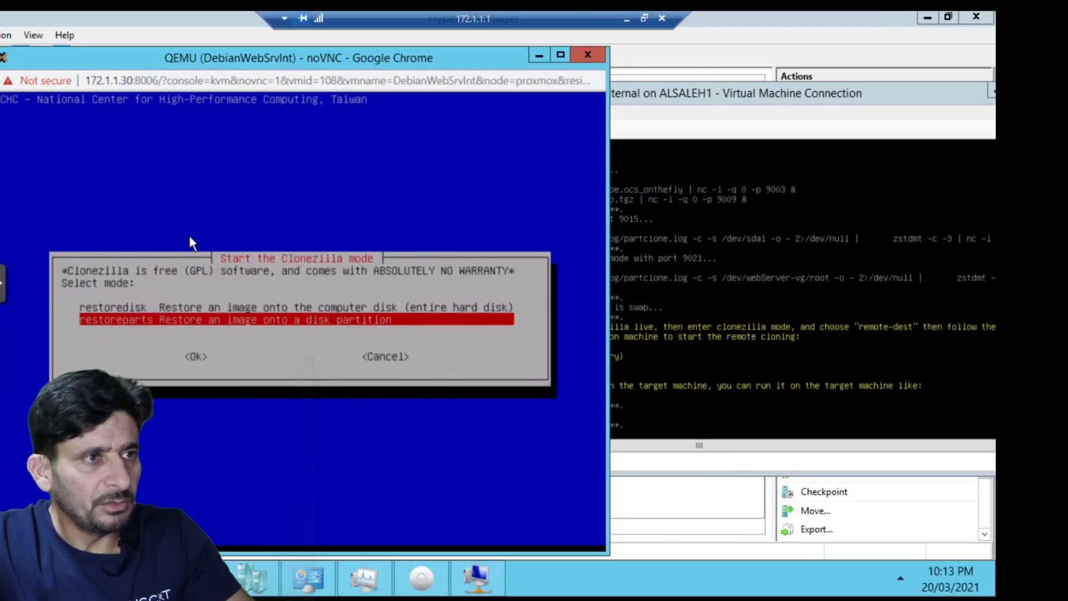
{"action": "key", "text": "Up"}
{"action": "key", "text": "Return"}
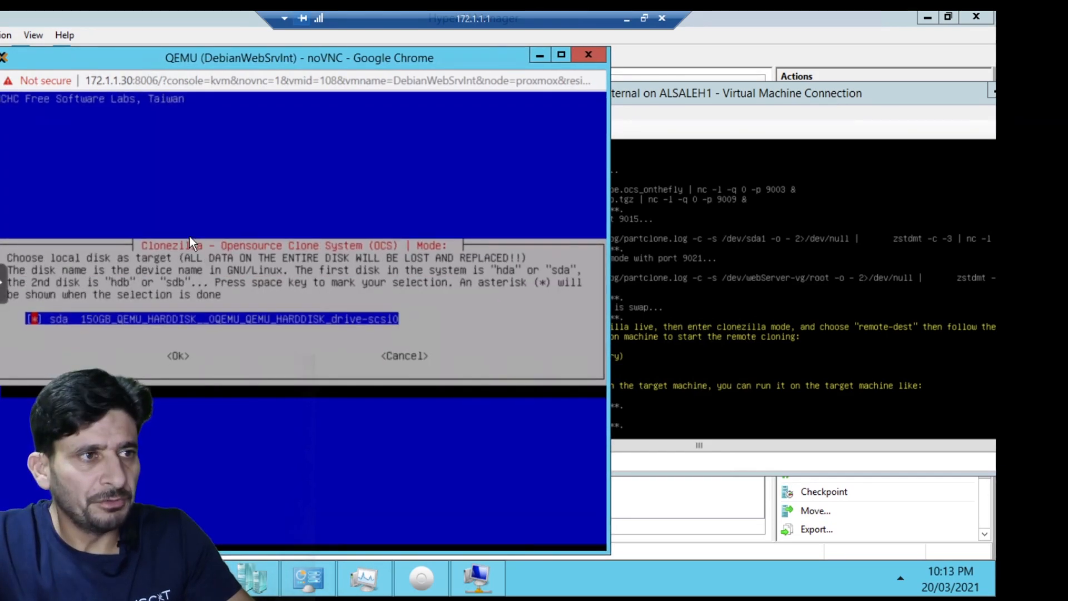
{"action": "key", "text": "Return"}
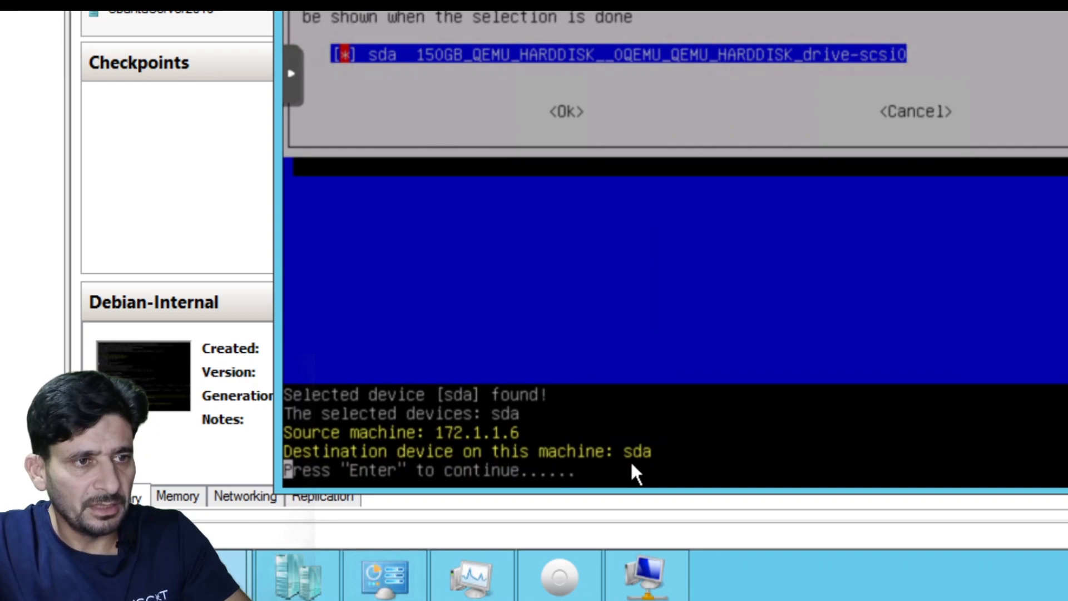
{"action": "key", "text": "Return"}
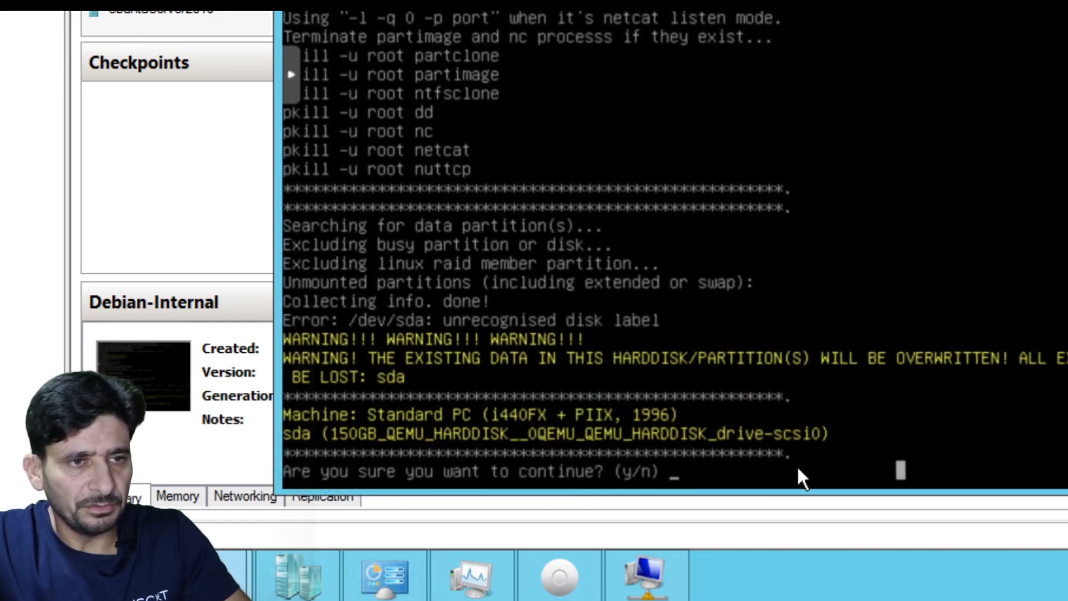
{"action": "type", "text": "y"}
{"action": "key", "text": "Return"}
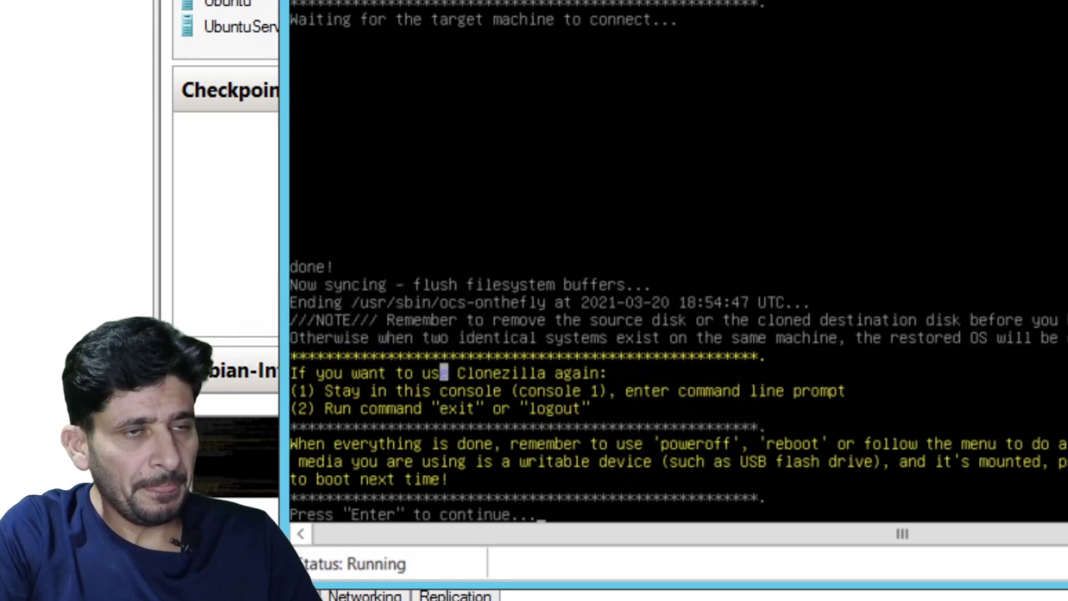
Dismiss the cloning-finished messages and power off the source Clonezilla machine.
{"action": "key", "text": "Return"}
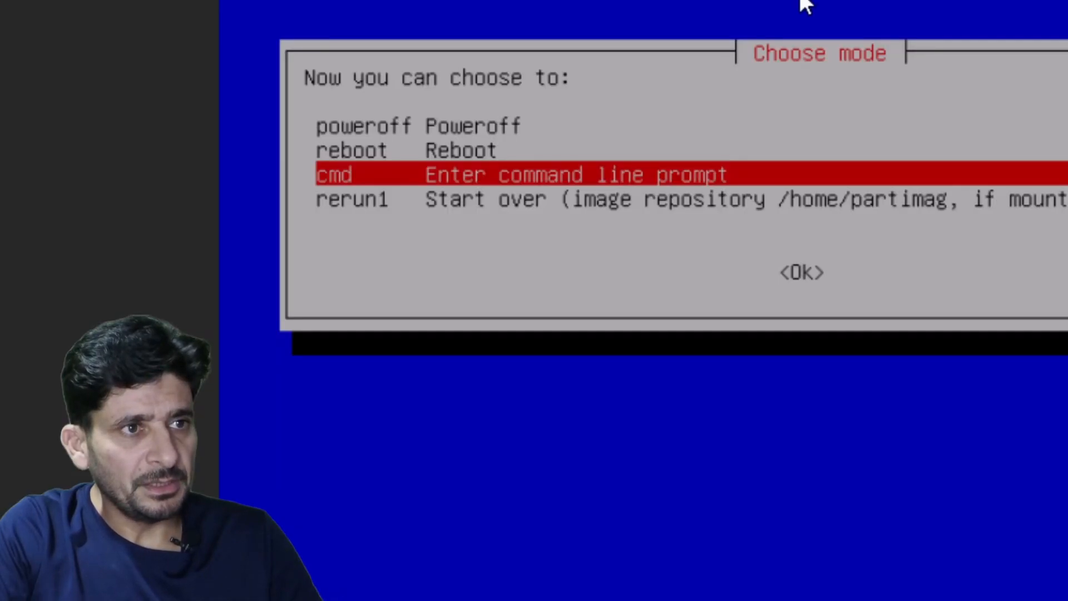
{"action": "key", "text": "Up"}
{"action": "key", "text": "Up"}
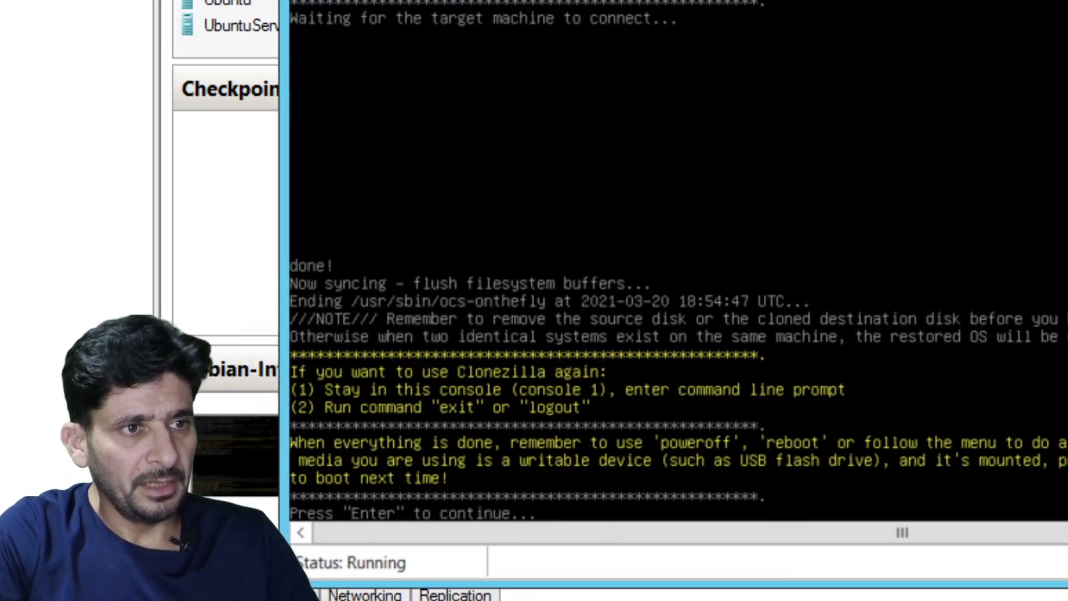
{"action": "key", "text": "Return"}
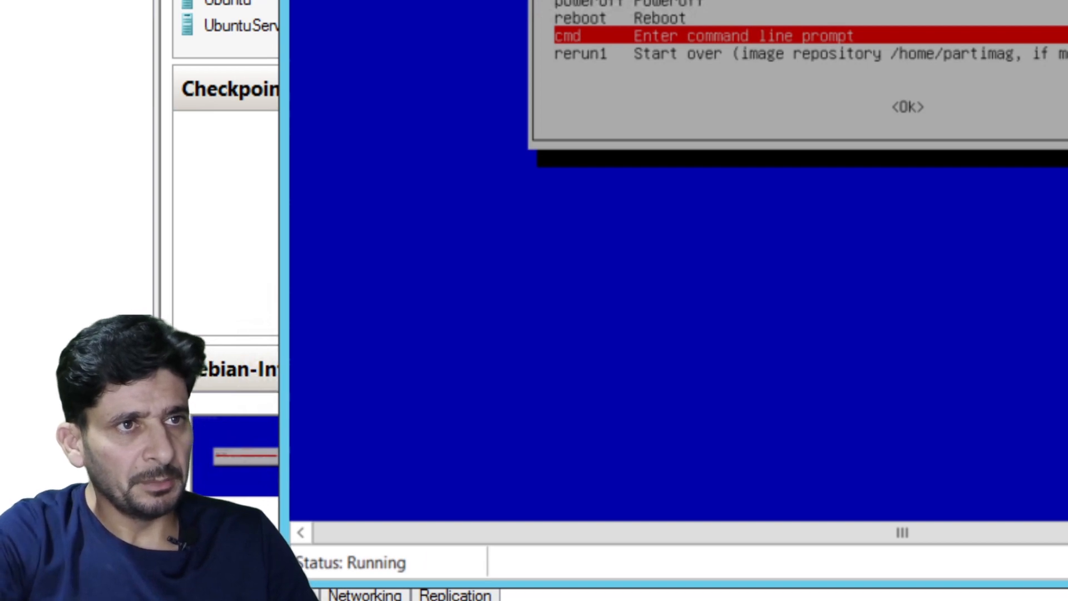
{"action": "key", "text": "Up"}
{"action": "key", "text": "Up"}
{"action": "key", "text": "Return"}
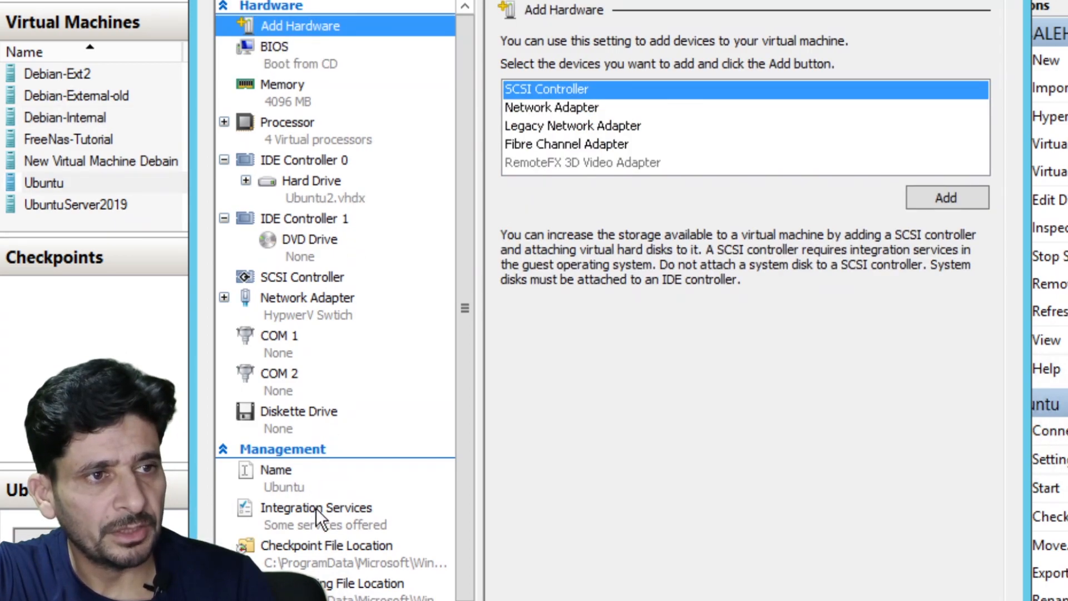
Set the VM's automatic start action to never start with the host.
{"action": "scroll", "coordinate": [316, 508], "scroll_direction": "down", "scroll_amount": 1}
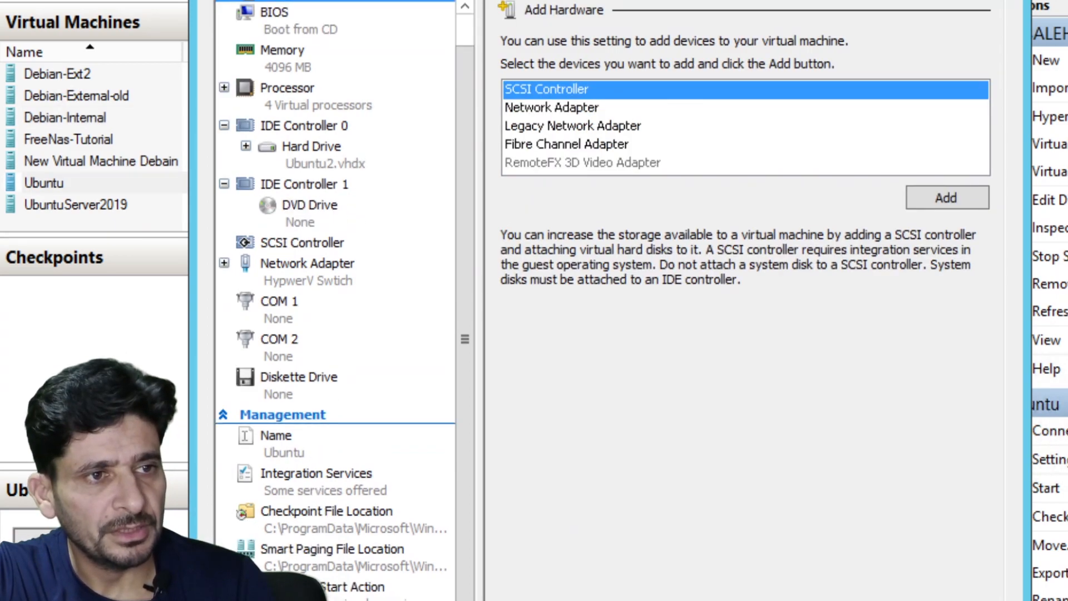
{"action": "left_click", "coordinate": [316, 564]}
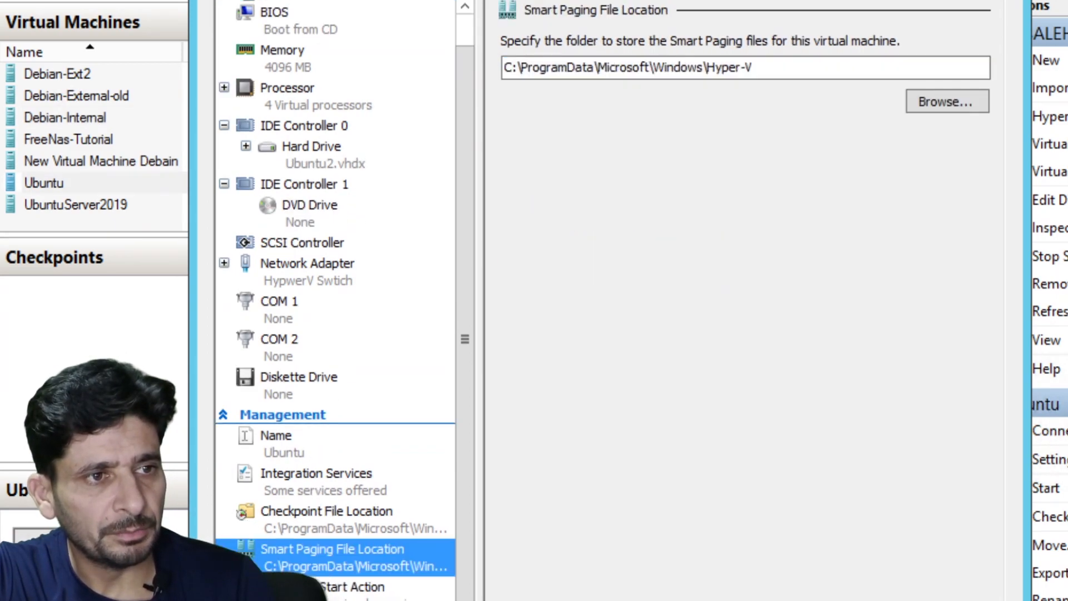
{"action": "left_click", "coordinate": [346, 588]}
{"action": "left_click", "coordinate": [536, 65]}
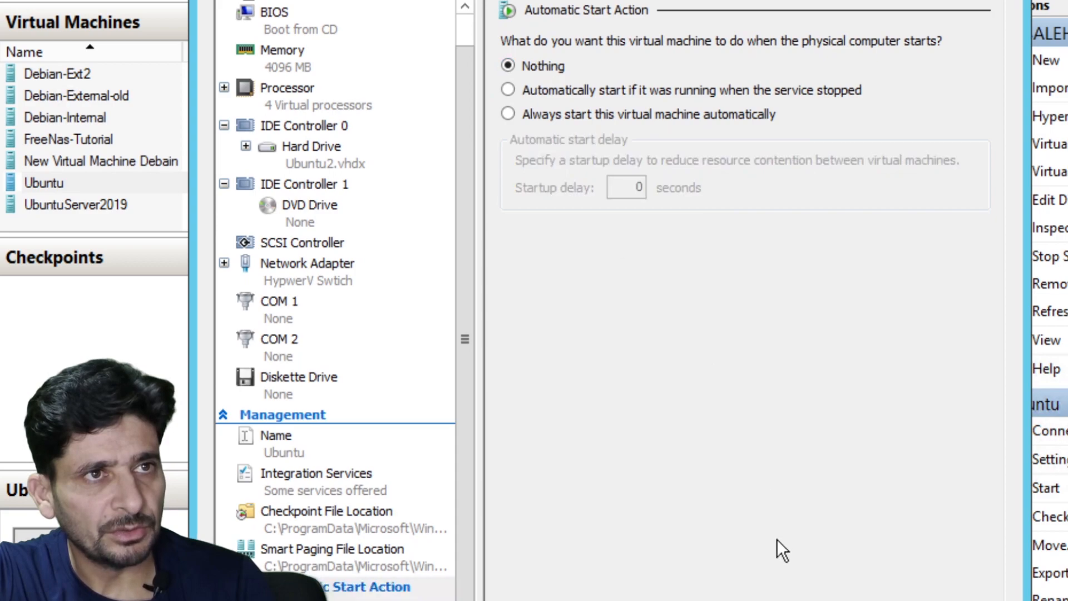
{"action": "key", "text": "Return"}
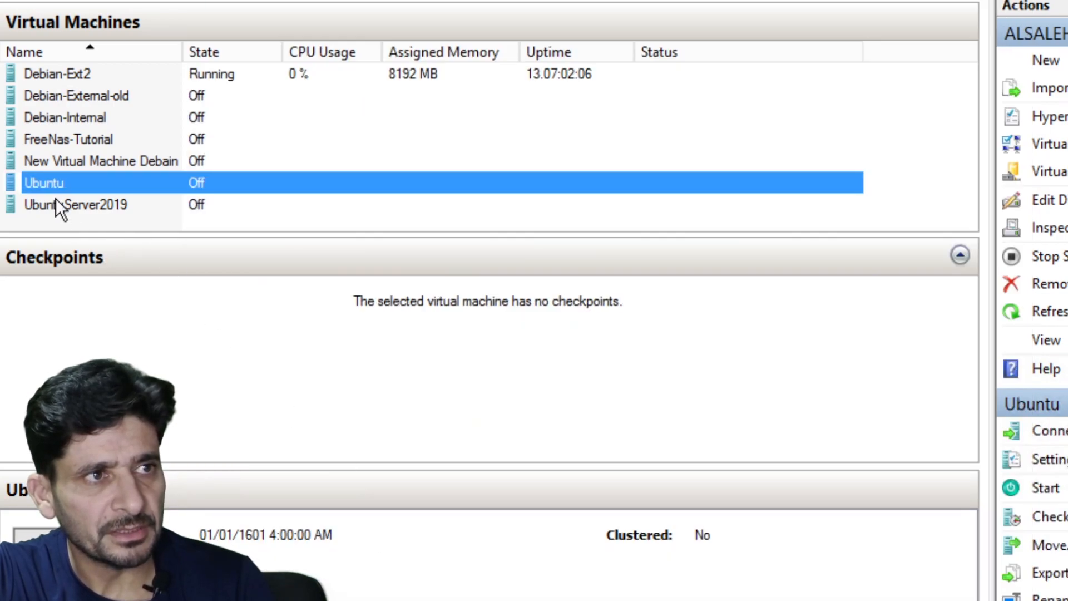
{"action": "right_click", "coordinate": [55, 200]}
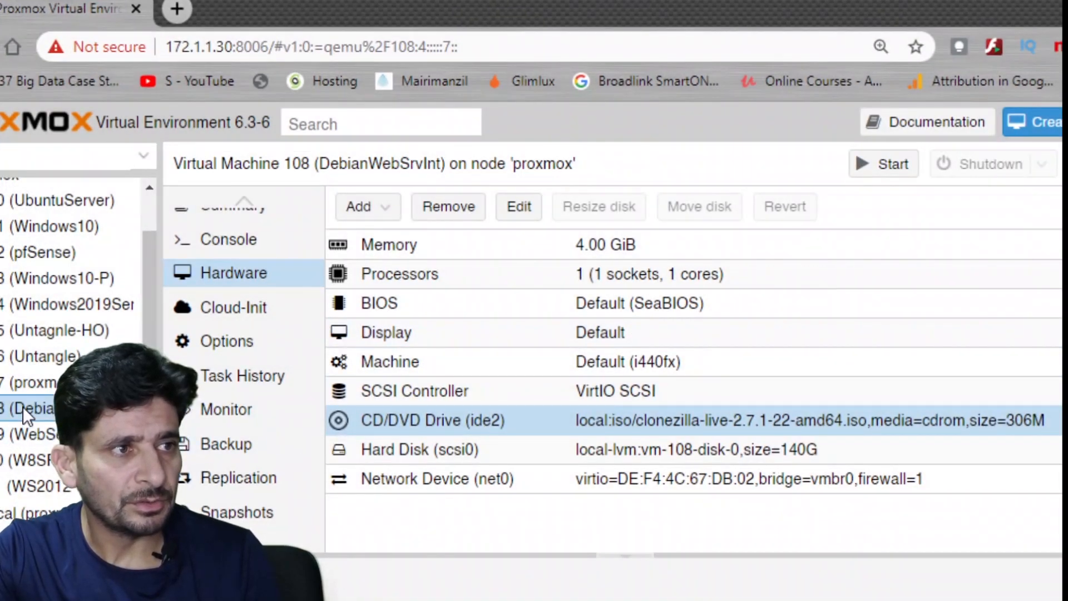
Remove the CD/DVD drive from VM 108's hardware.
{"action": "right_click", "coordinate": [384, 418]}
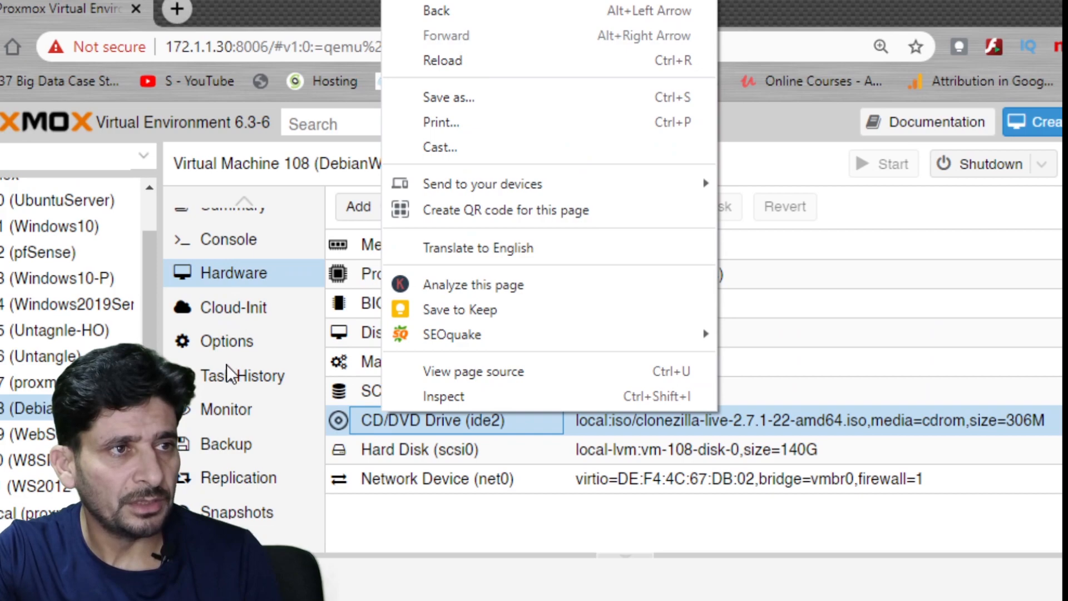
{"action": "left_click", "coordinate": [236, 269]}
{"action": "left_click", "coordinate": [452, 210]}
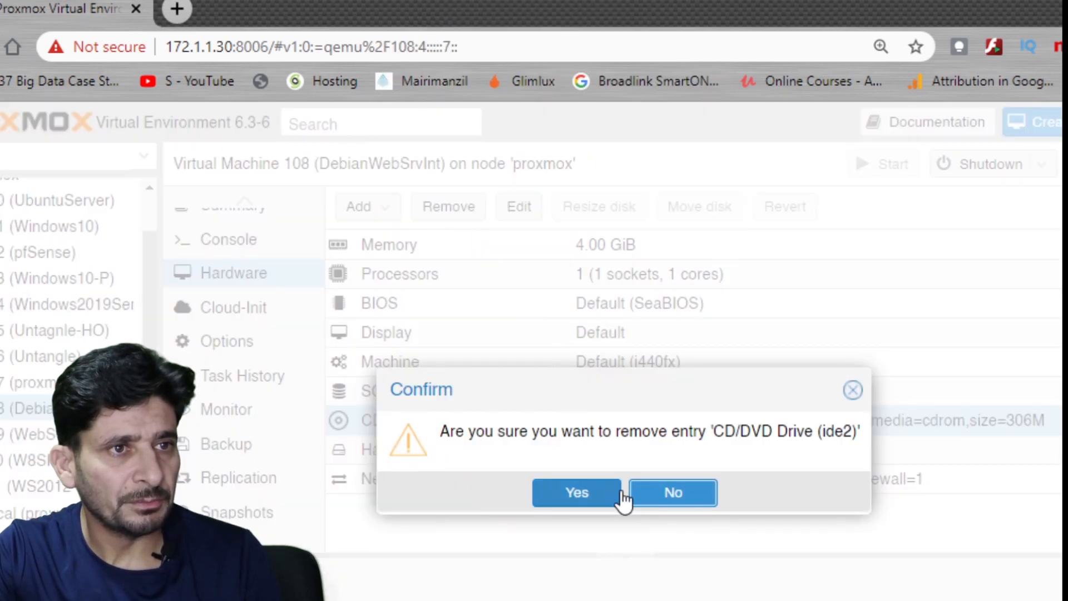
{"action": "left_click", "coordinate": [577, 493]}
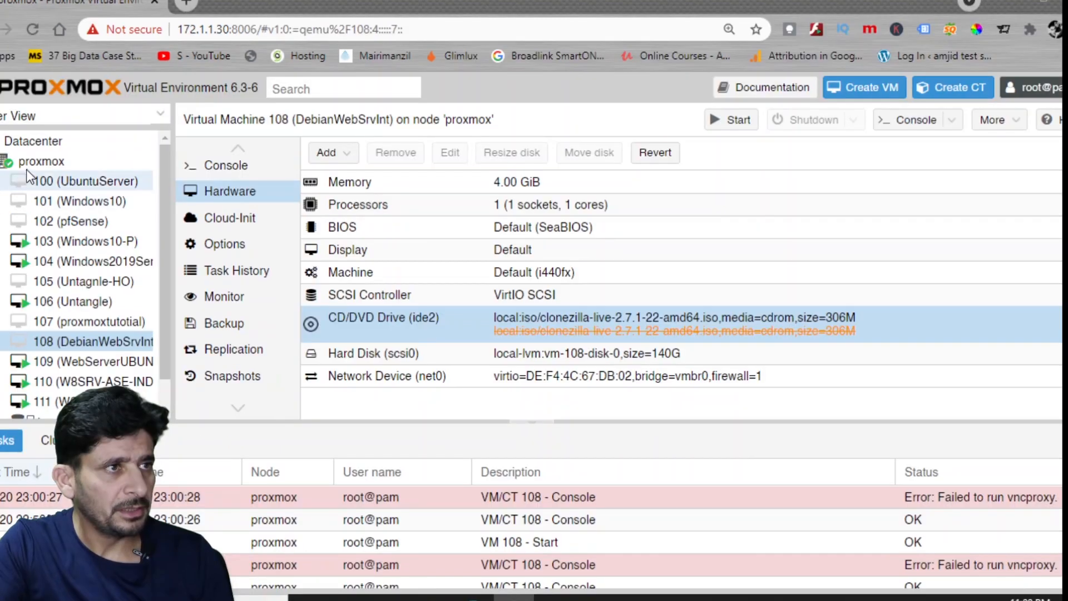
Inspect the vmbr0 bridge settings in the Proxmox node's network configuration.
{"action": "left_click", "coordinate": [34, 161]}
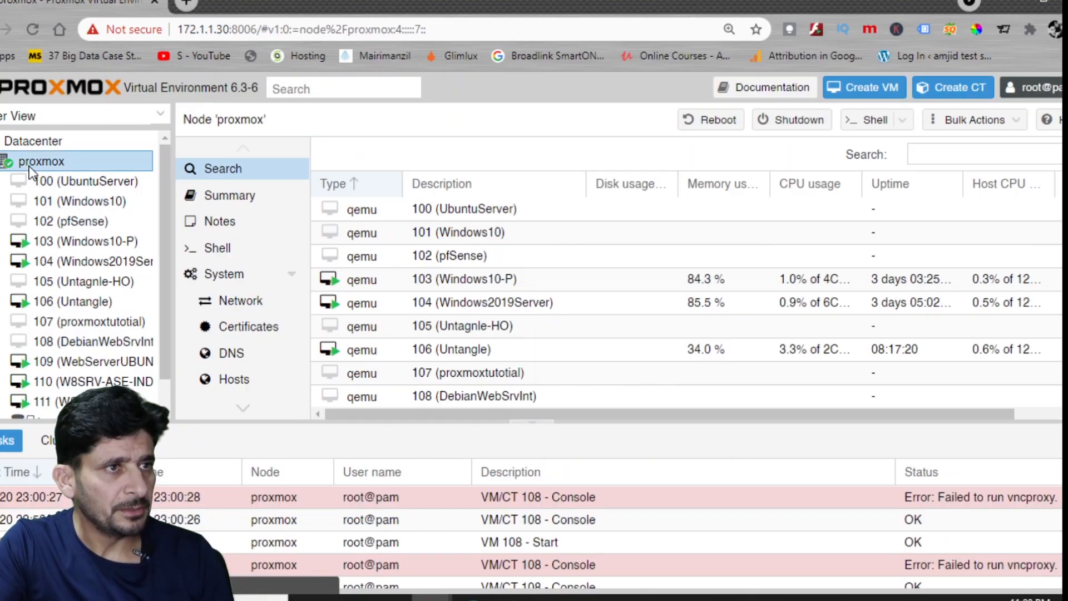
{"action": "left_click", "coordinate": [234, 303]}
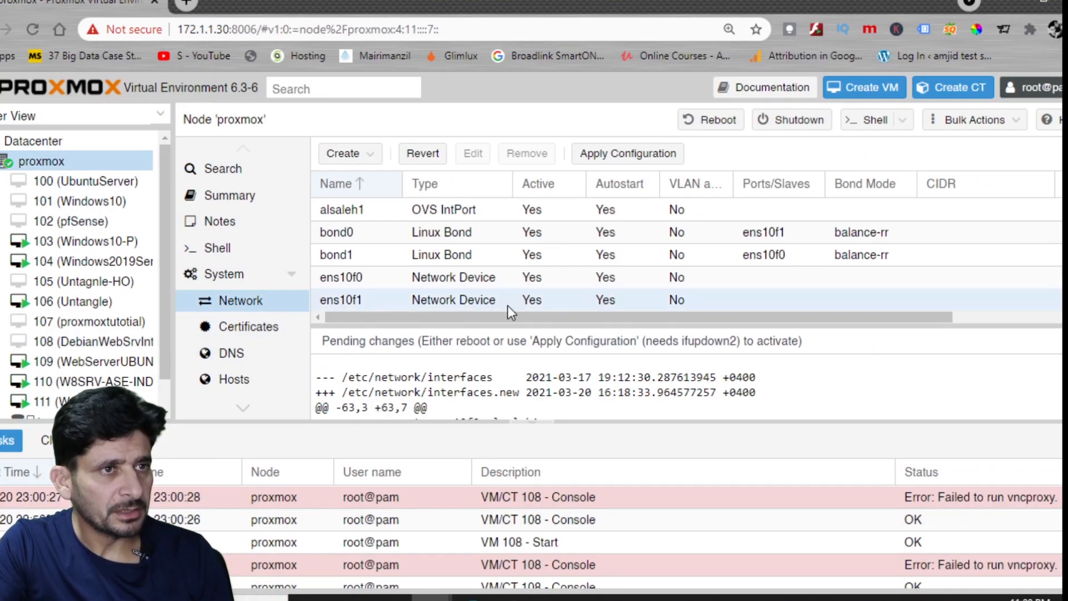
{"action": "scroll", "coordinate": [401, 258], "scroll_direction": "down", "scroll_amount": 2}
{"action": "left_click", "coordinate": [377, 253]}
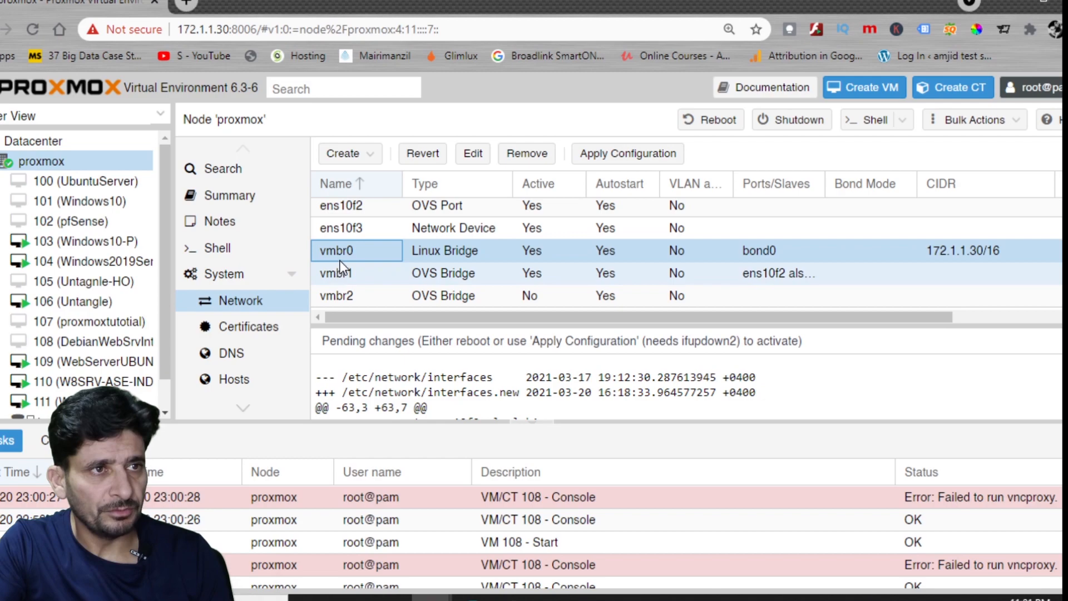
Edit VM 108's network device to use the e1000 model.
{"action": "left_click", "coordinate": [94, 342]}
{"action": "left_click", "coordinate": [233, 221]}
{"action": "left_click", "coordinate": [365, 382]}
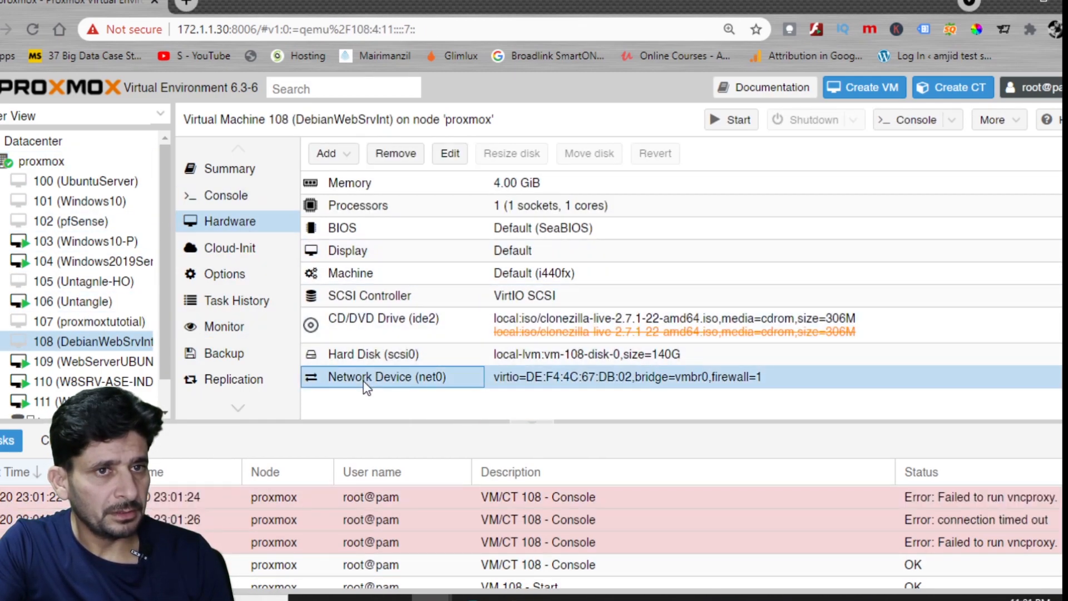
{"action": "double_click", "coordinate": [365, 382]}
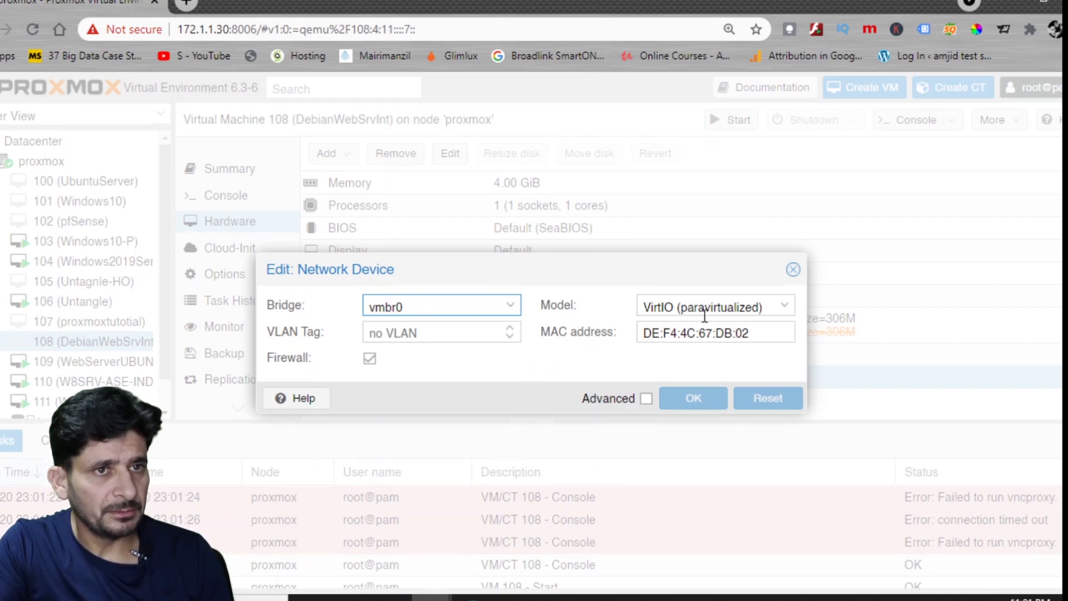
{"action": "key", "text": "Escape"}
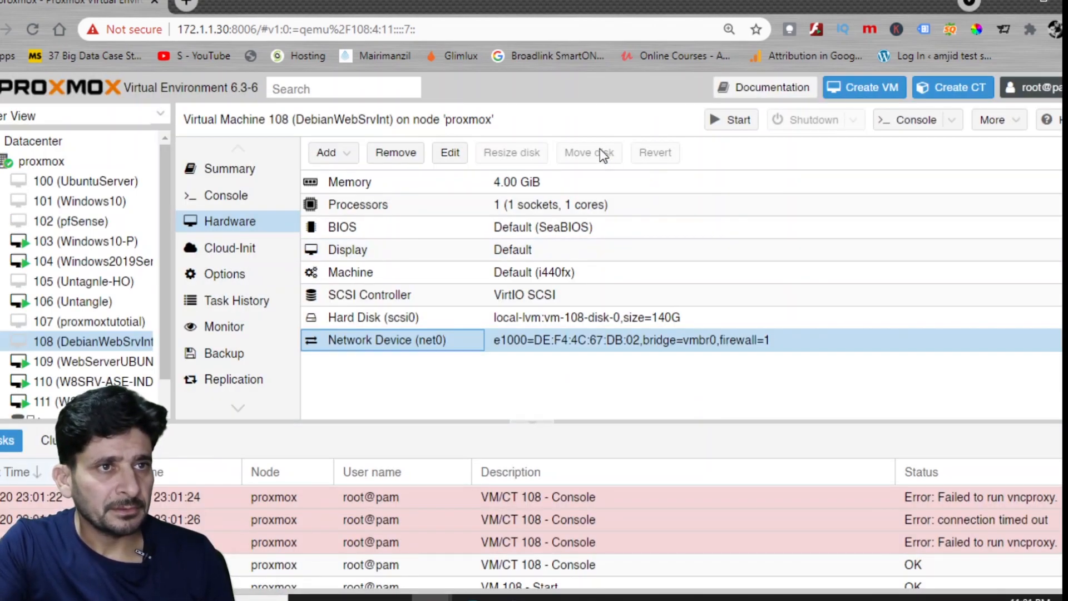
Start VM 108 and bring up its console.
{"action": "left_click", "coordinate": [733, 124]}
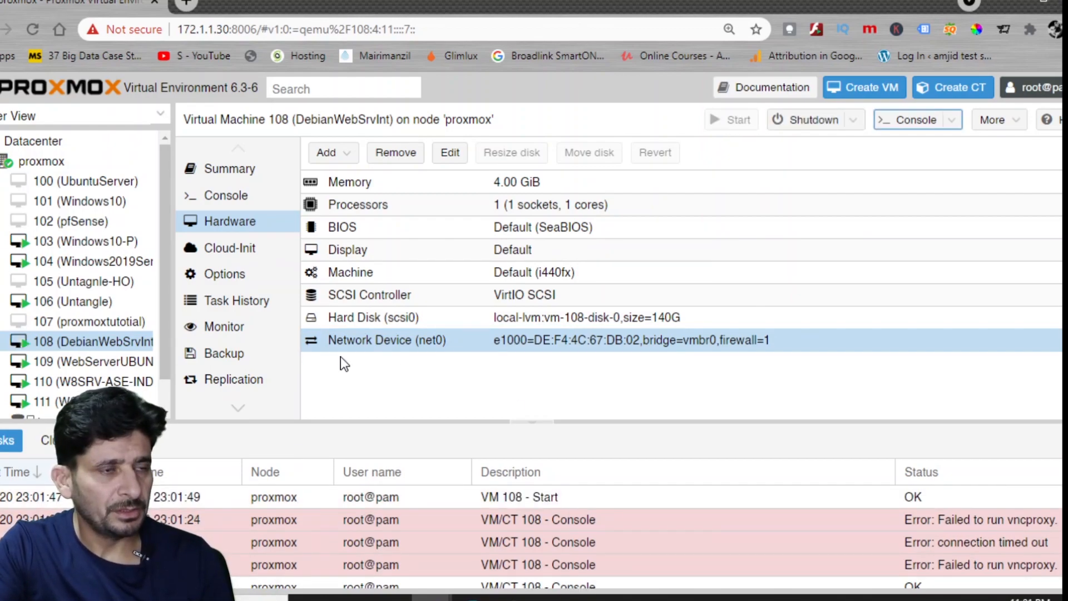
{"action": "scroll", "coordinate": [228, 302], "scroll_direction": "down", "scroll_amount": 2}
{"action": "scroll", "coordinate": [233, 250], "scroll_direction": "up", "scroll_amount": 2}
{"action": "left_click", "coordinate": [243, 204]}
Switch VM 108's noVNC console to full screen.
{"action": "left_click", "coordinate": [321, 252]}
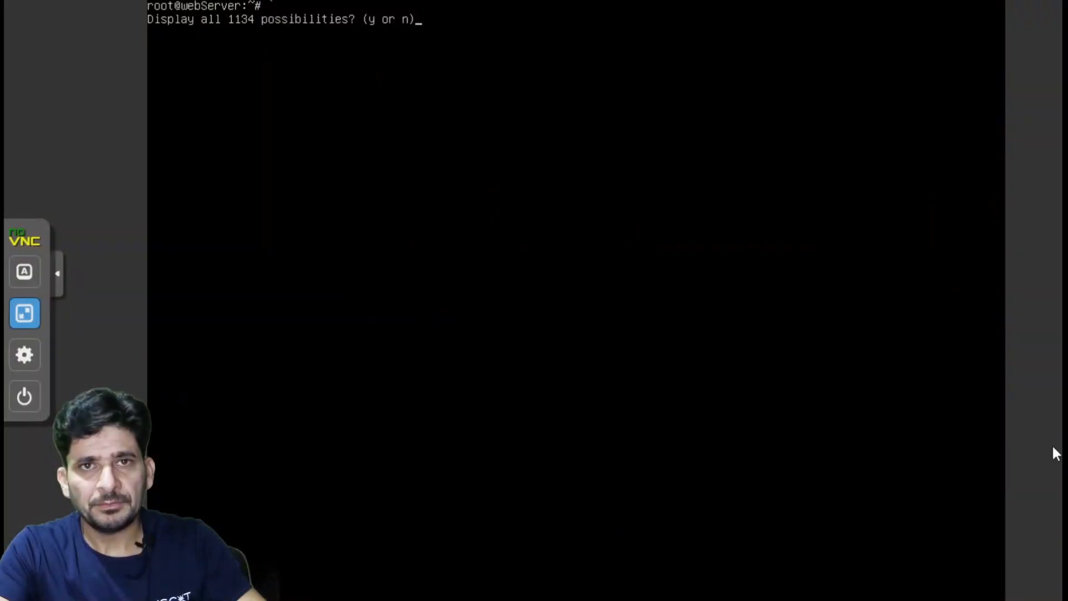
Open /etc/network/interfaces in nano and review the static eth0 configuration.
{"action": "type", "text": "nano "}
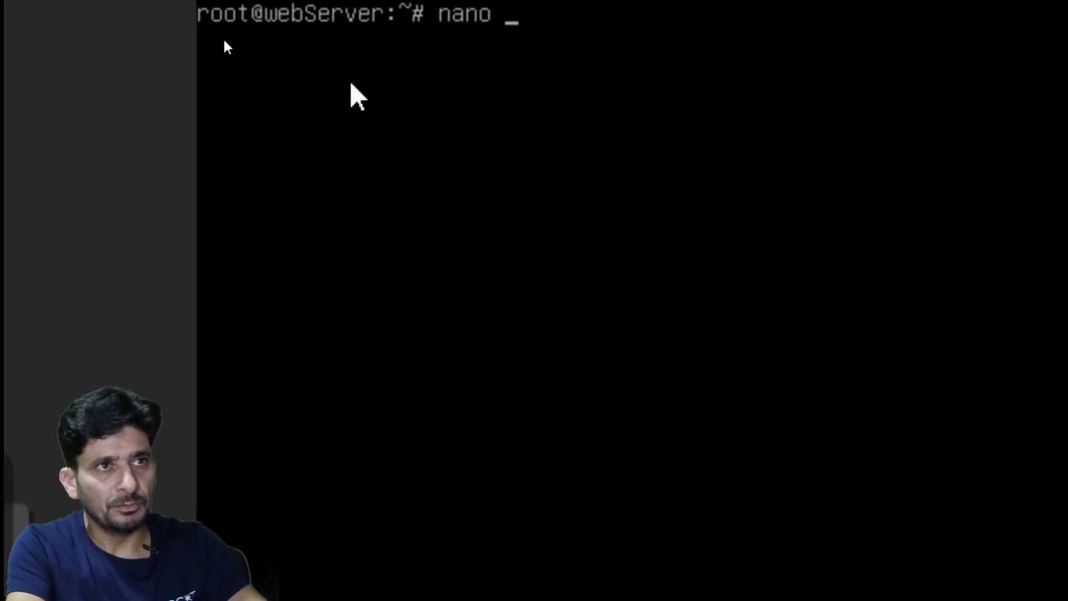
{"action": "type", "text": "/etfc/"}
{"action": "key", "text": "BackSpace"}
{"action": "key", "text": "BackSpace"}
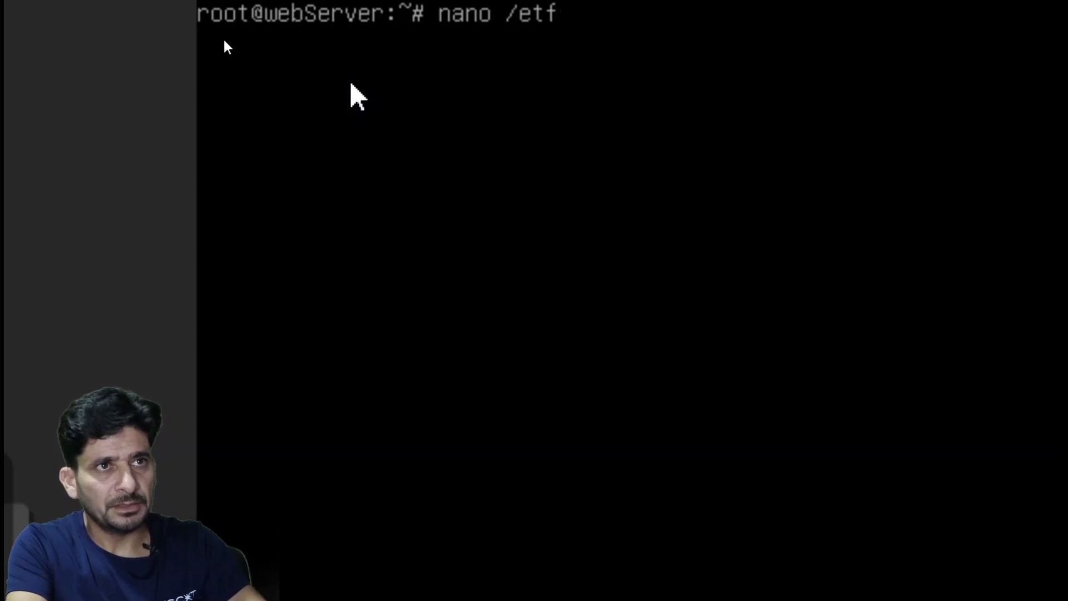
{"action": "type", "text": "network/in"}
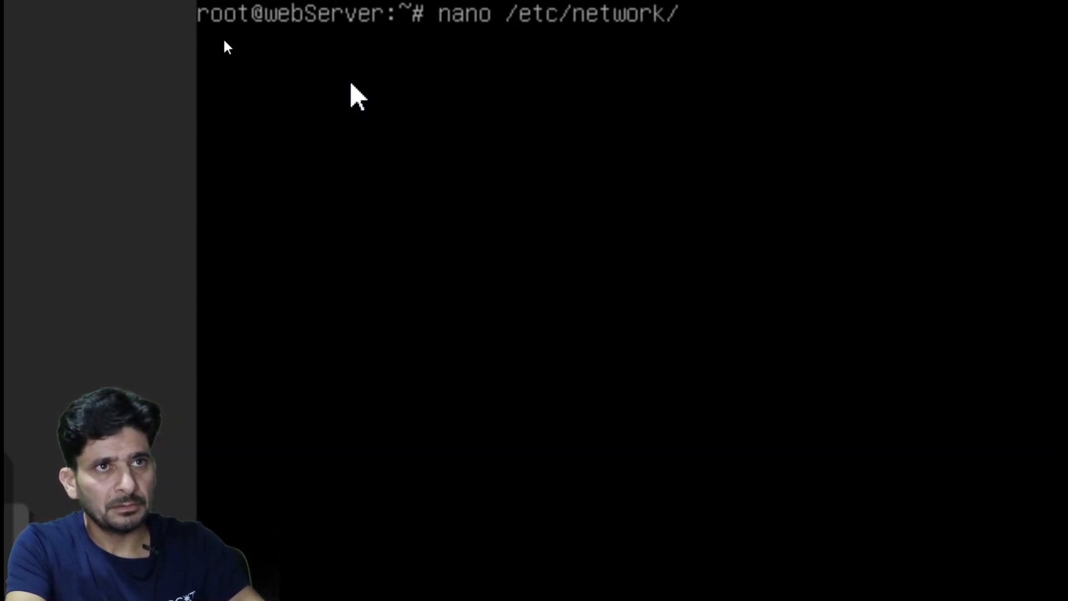
{"action": "type", "text": "terfaces"}
{"action": "key", "text": "Return"}
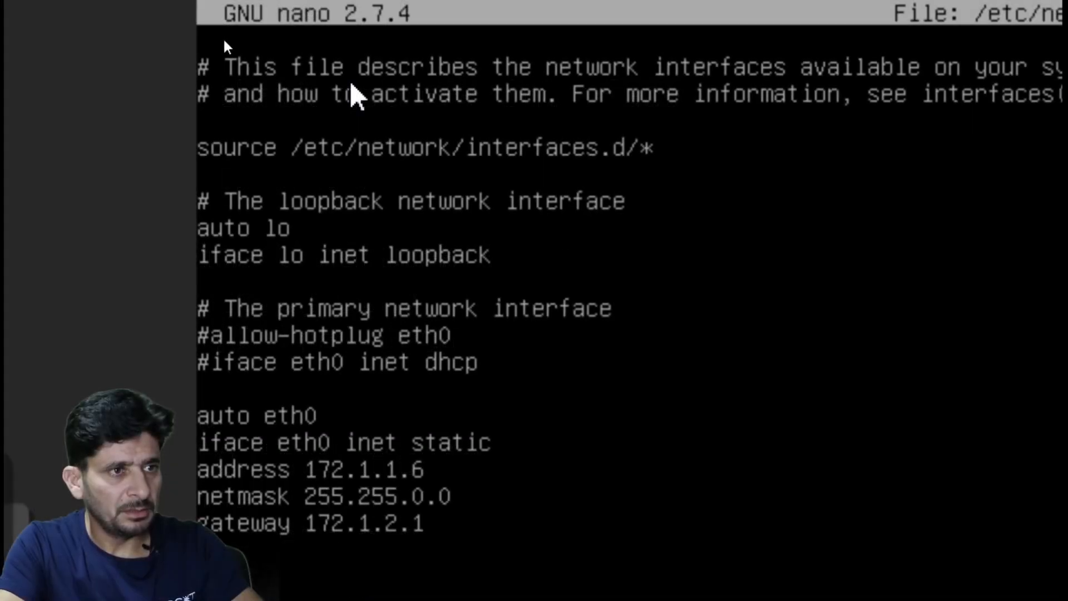
{"action": "key", "text": "Down"}
{"action": "key", "text": "Down"}
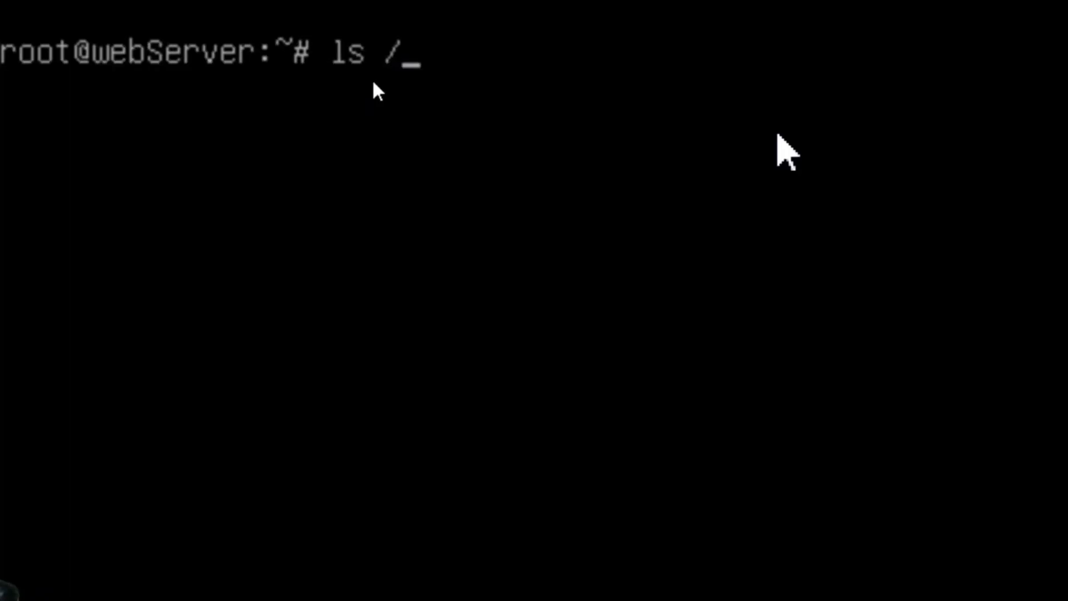
List /sys/class/net to see the guest's interfaces, ens18 and lo.
{"action": "type", "text": "sys/cla"}
{"action": "key", "text": "Tab"}
{"action": "type", "text": "net"}
{"action": "key", "text": "Return"}
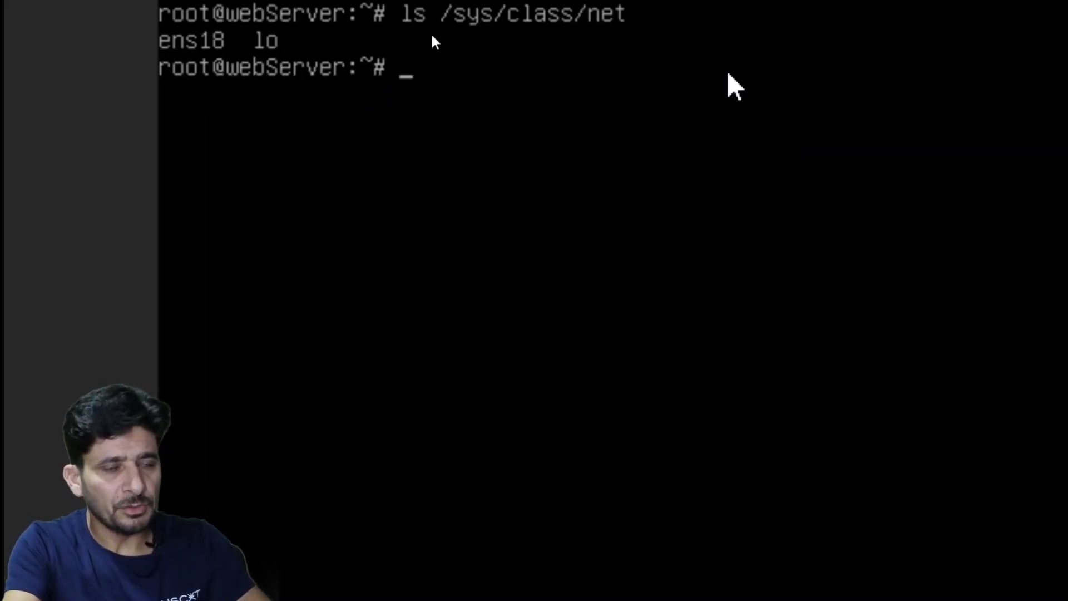
In /etc/network/interfaces, change eth0 to ens18 on the auto and iface lines and save.
{"action": "type", "text": "nano /etc/network/int"}
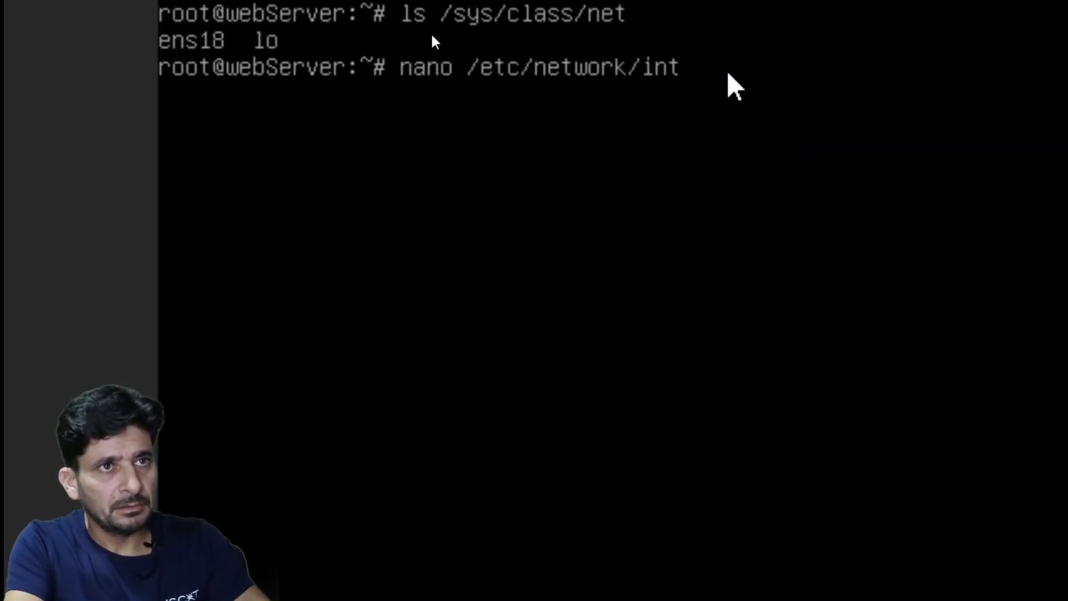
{"action": "key", "text": "Tab"}
{"action": "key", "text": "Return"}
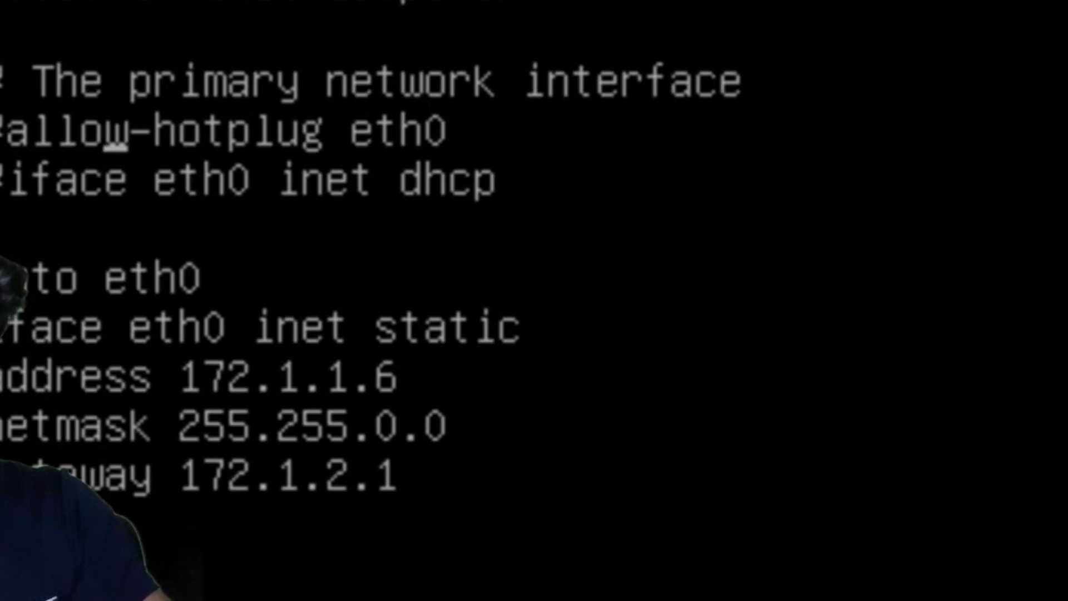
{"action": "key", "text": "BackSpace"}
{"action": "key", "text": "BackSpace"}
{"action": "key", "text": "BackSpace"}
{"action": "key", "text": "BackSpace"}
{"action": "type", "text": "emn"}
{"action": "key", "text": "BackSpace"}
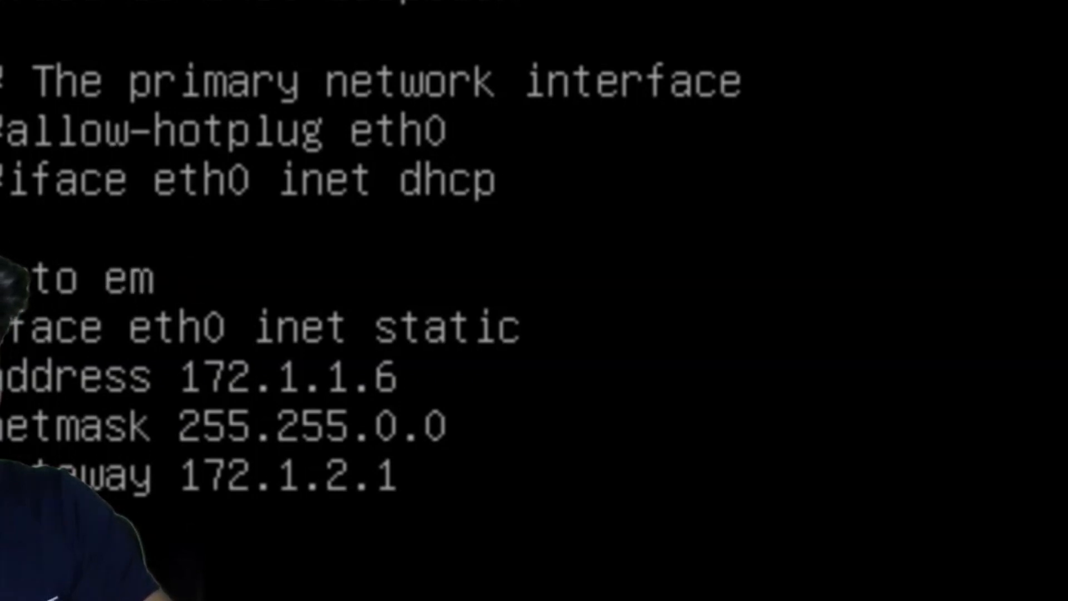
{"action": "type", "text": "ns18"}
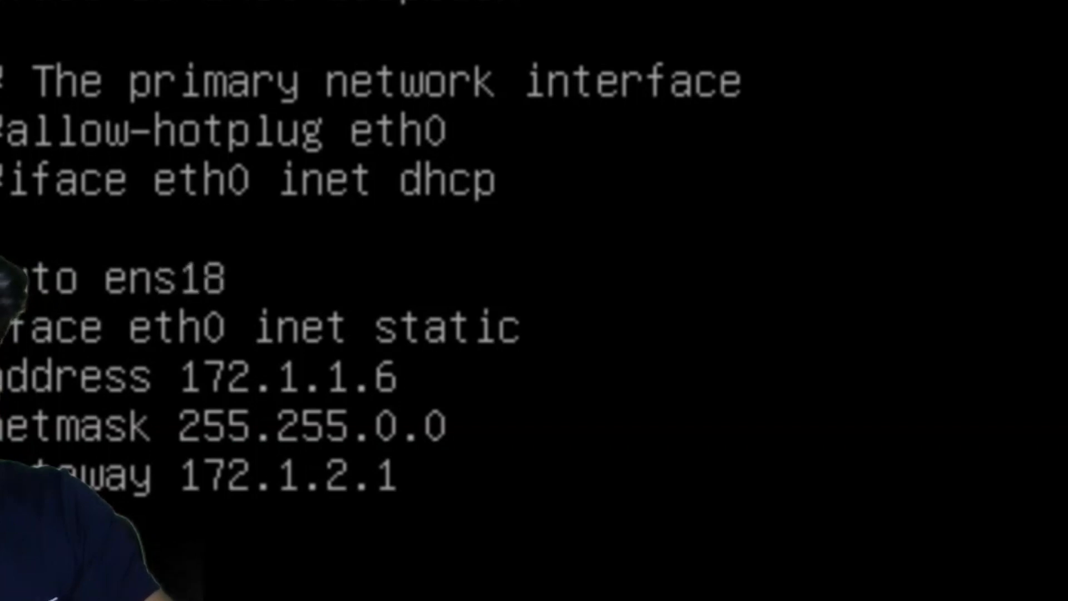
{"action": "key", "text": "BackSpace"}
{"action": "key", "text": "BackSpace"}
{"action": "key", "text": "BackSpace"}
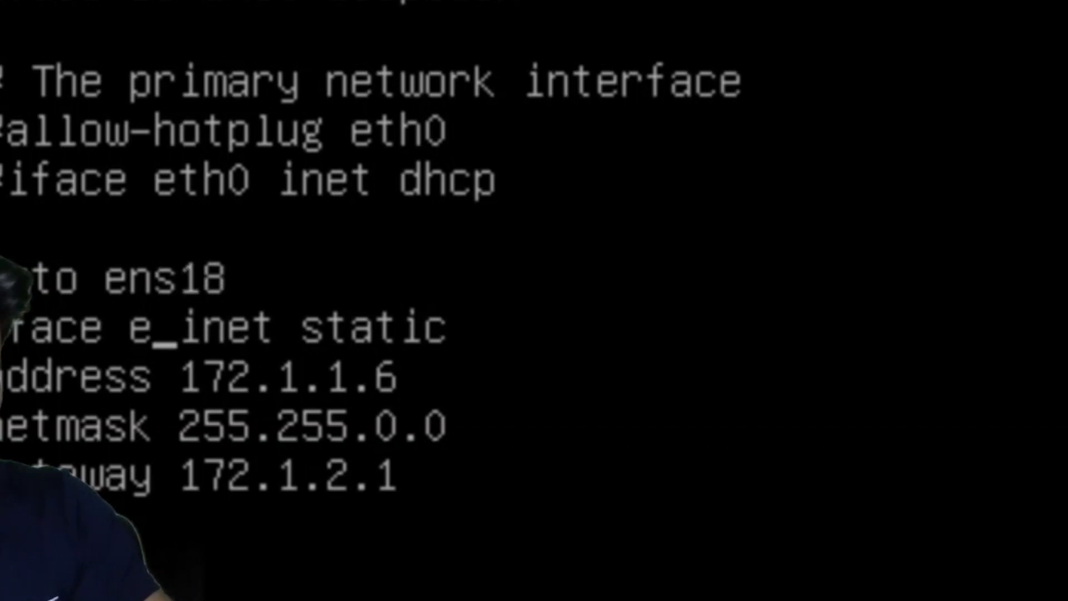
{"action": "type", "text": "ns18"}
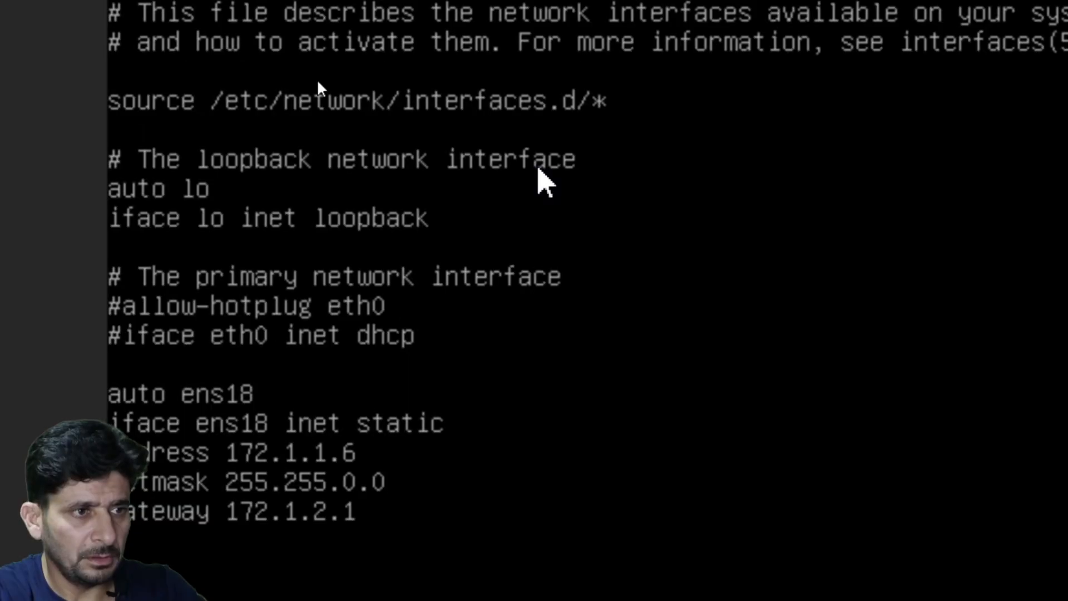
{"action": "key", "text": "Return"}
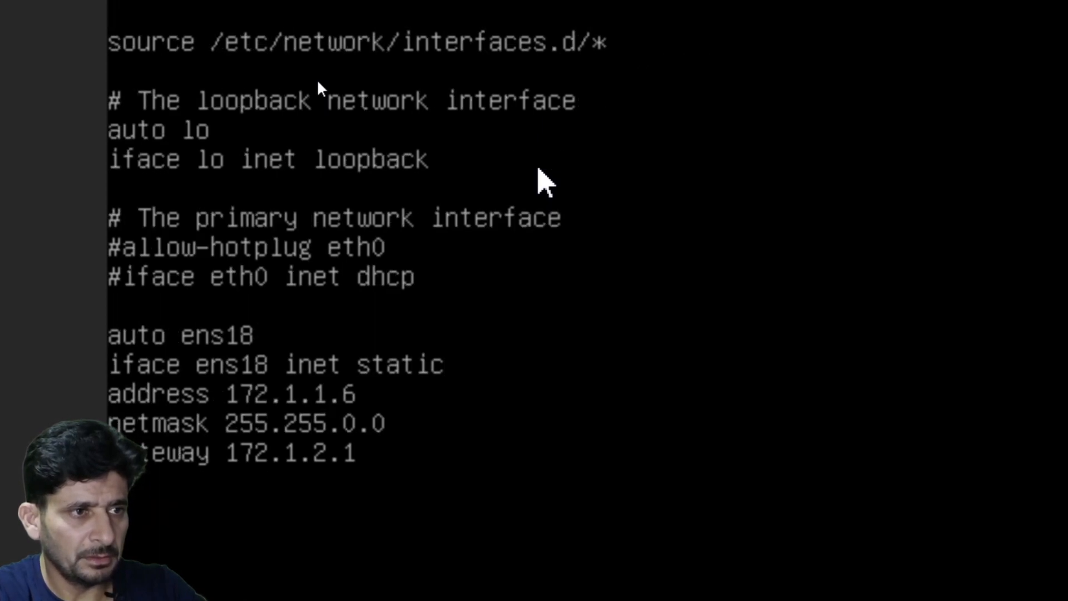
Check links with ip link and bring up ens18 with ifup ens18.
{"action": "type", "text": "ip link"}
{"action": "key", "text": "Return"}
{"action": "type", "text": "ifup en"}
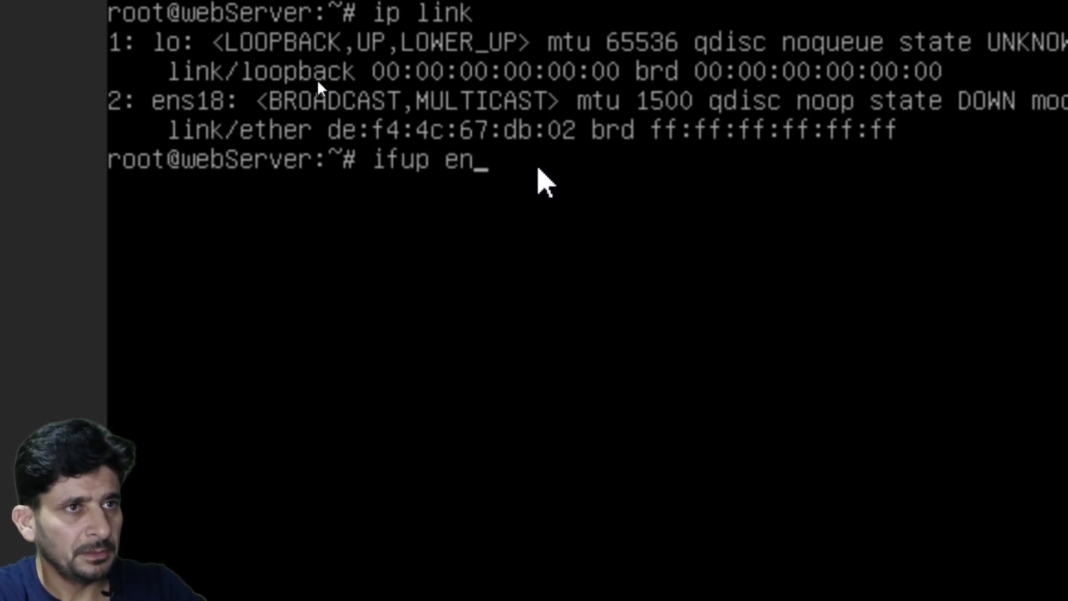
{"action": "type", "text": "s18"}
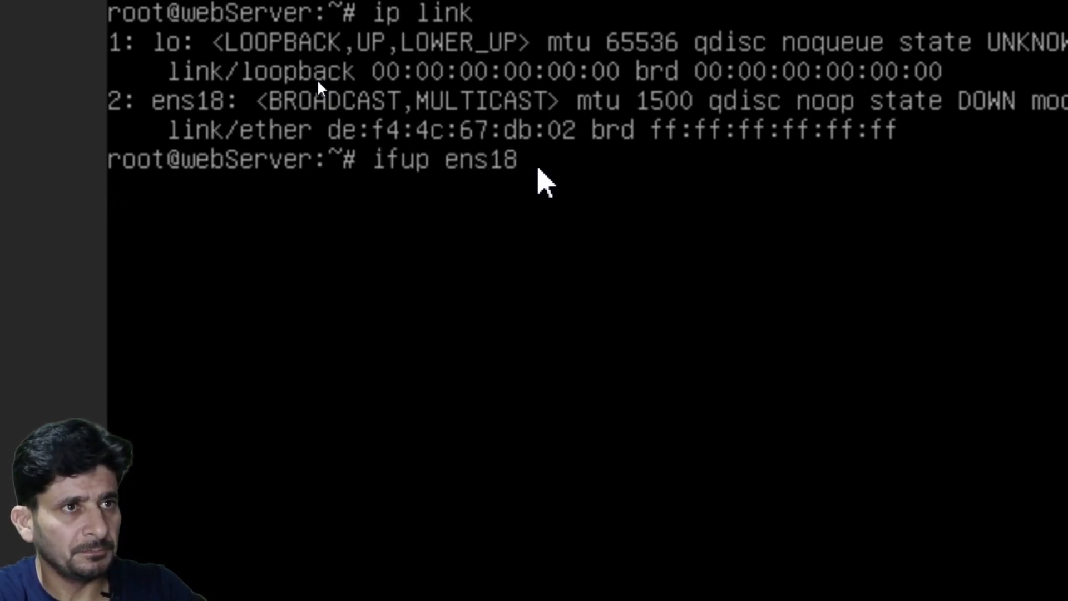
{"action": "key", "text": "Return"}
{"action": "type", "text": "ping"}
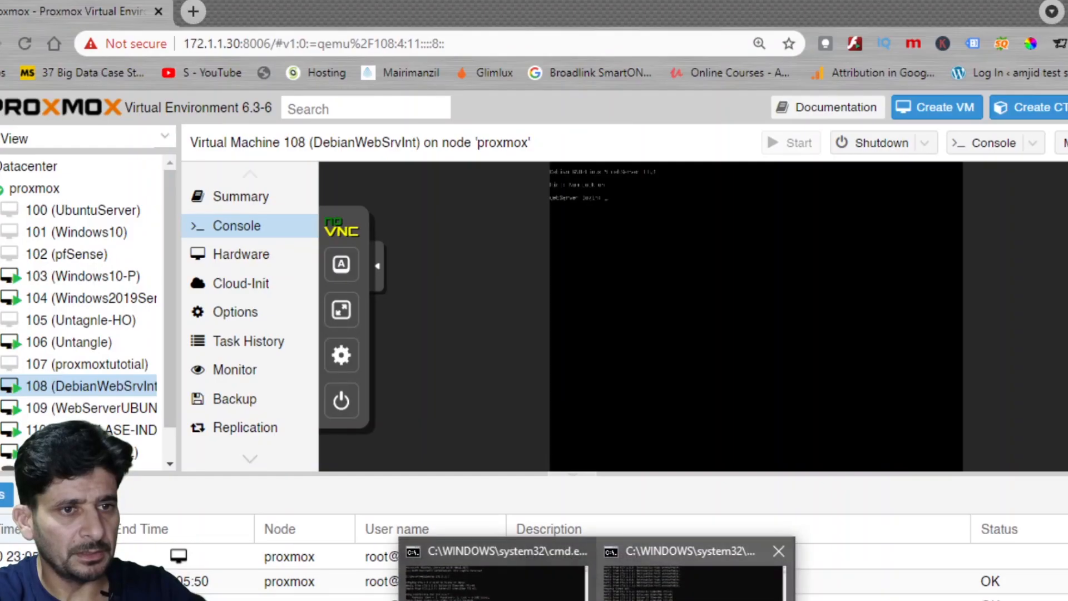
Bring the running ping 172.1.1.6 -t window forward and move it higher to view replies.
{"action": "left_click", "coordinate": [490, 573]}
{"action": "left_click_drag", "start_coordinate": [419, 272], "coordinate": [410, 119]}
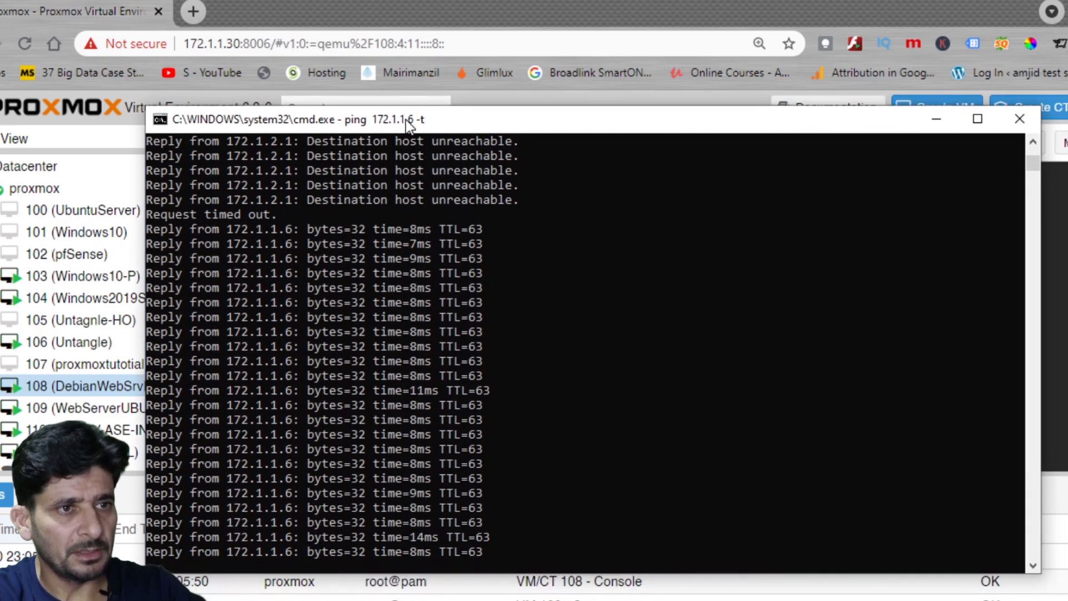